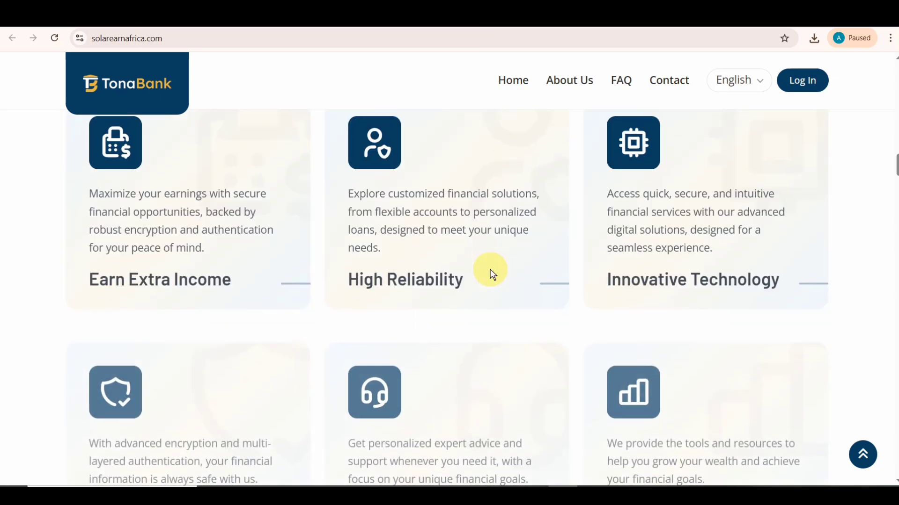
- Scroll through the TonaBank demo homepage and open its Sign Up page
scroll(490, 268, "down", 12)
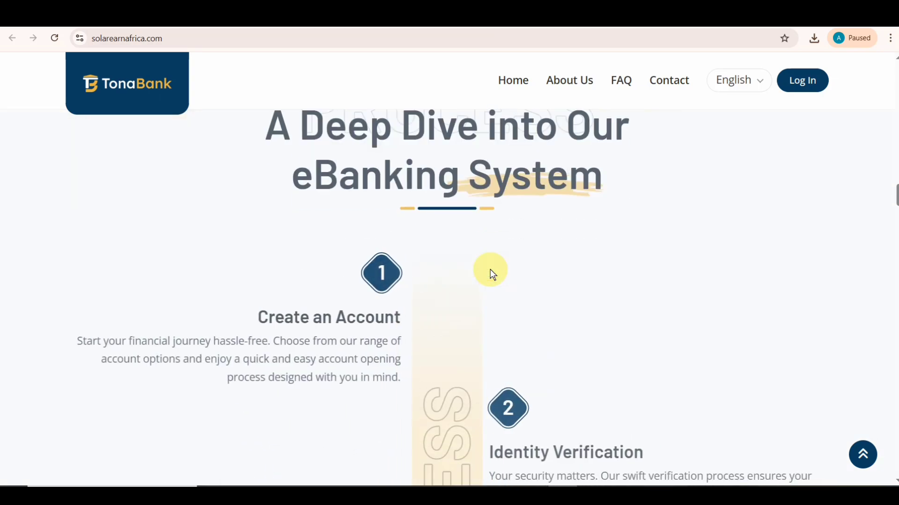
scroll(490, 268, "down", 12)
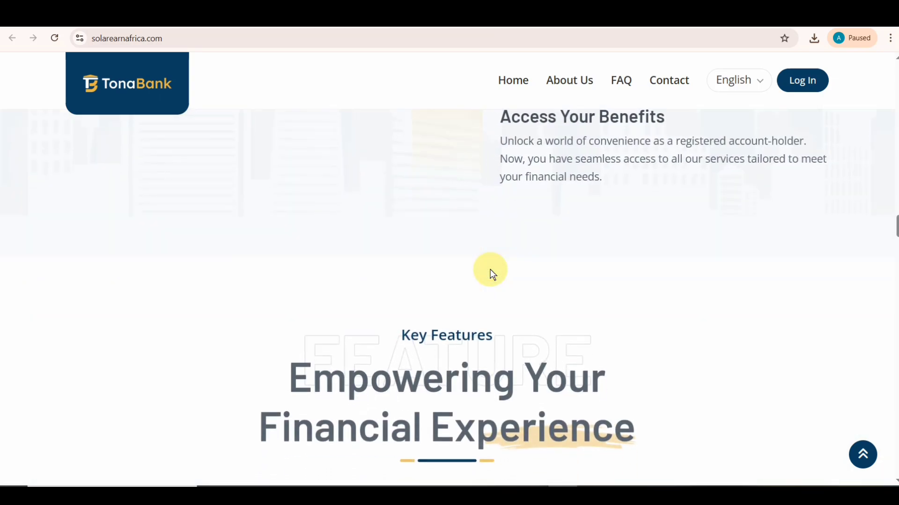
scroll(490, 269, "down", 20)
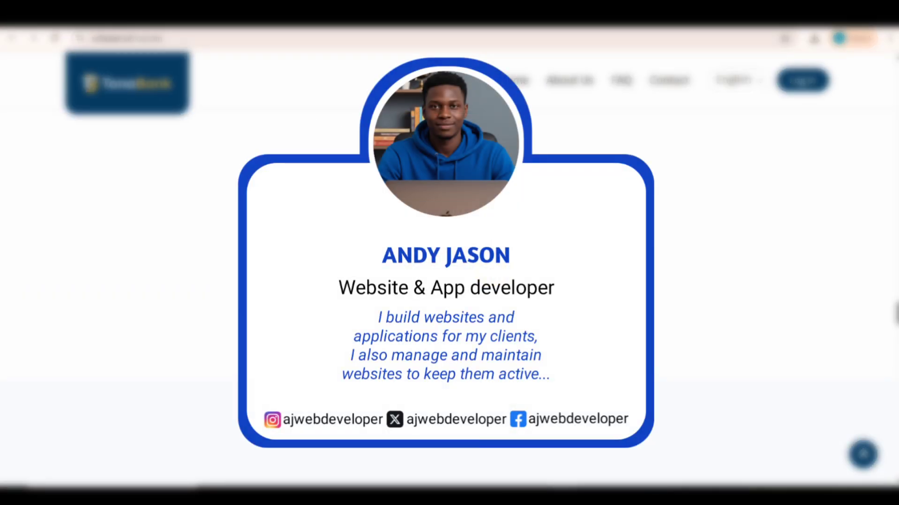
scroll(490, 269, "down", 15)
scroll(449, 253, "down", 10)
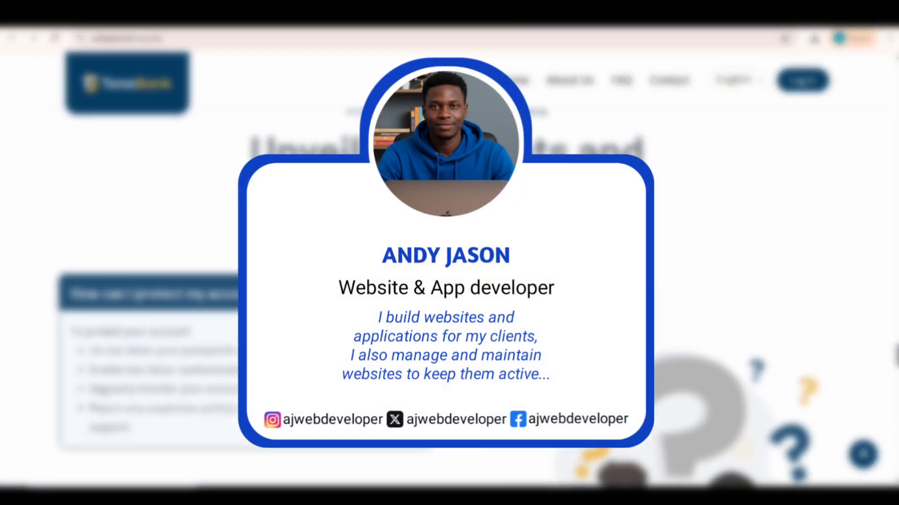
scroll(449, 252, "down", 10)
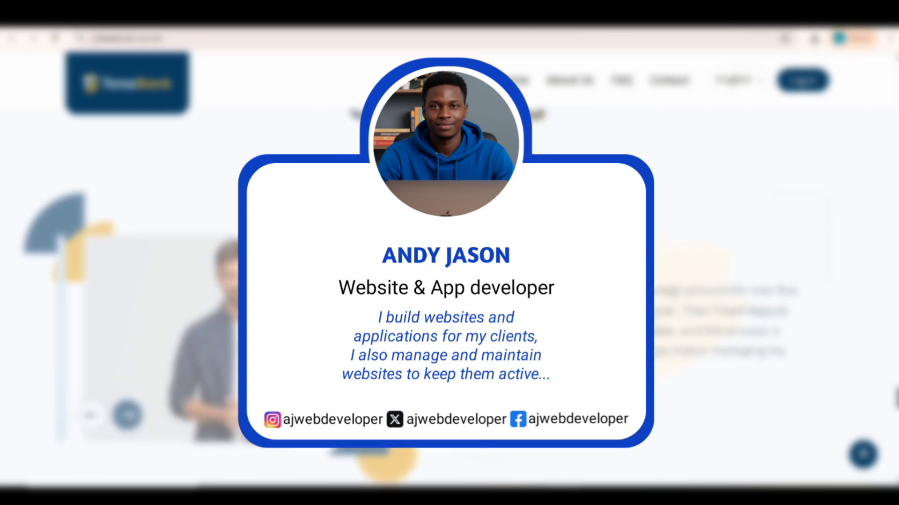
scroll(449, 253, "down", 10)
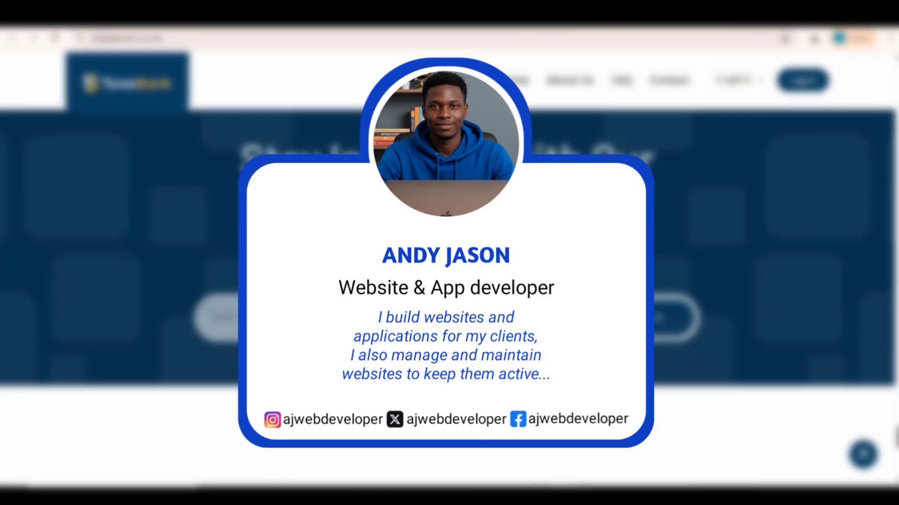
scroll(449, 253, "down", 3)
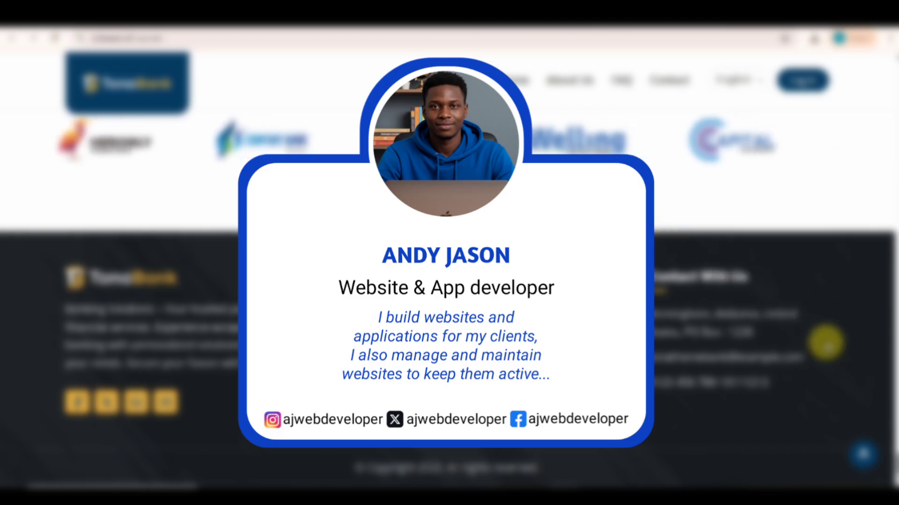
left_click_drag(896, 465, 885, 77)
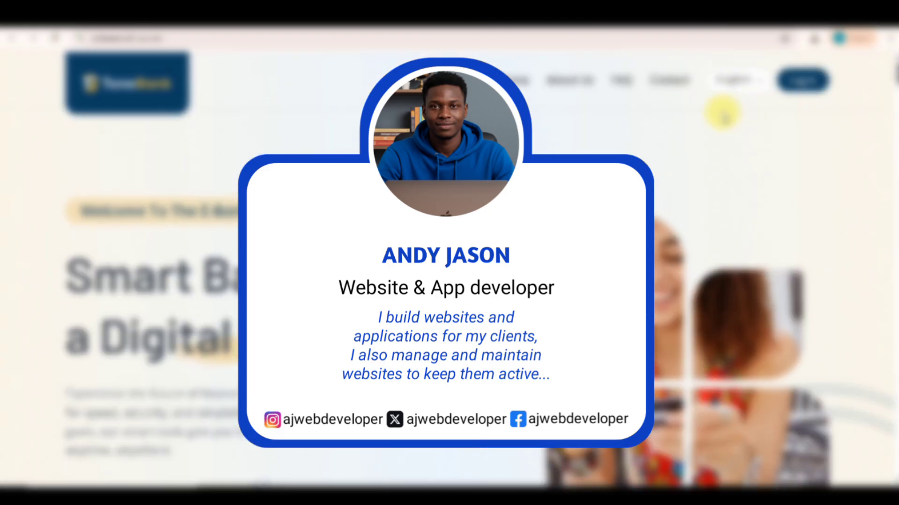
left_click(795, 80)
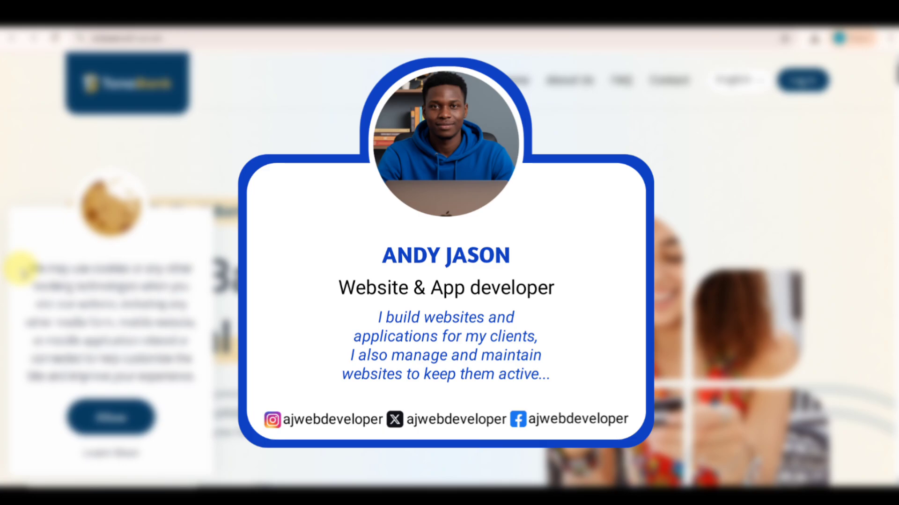
- Accept the demo site's cookie notice and move on to the cPanel Tools dashboard
left_click_drag(23, 271, 185, 350)
left_click(123, 413)
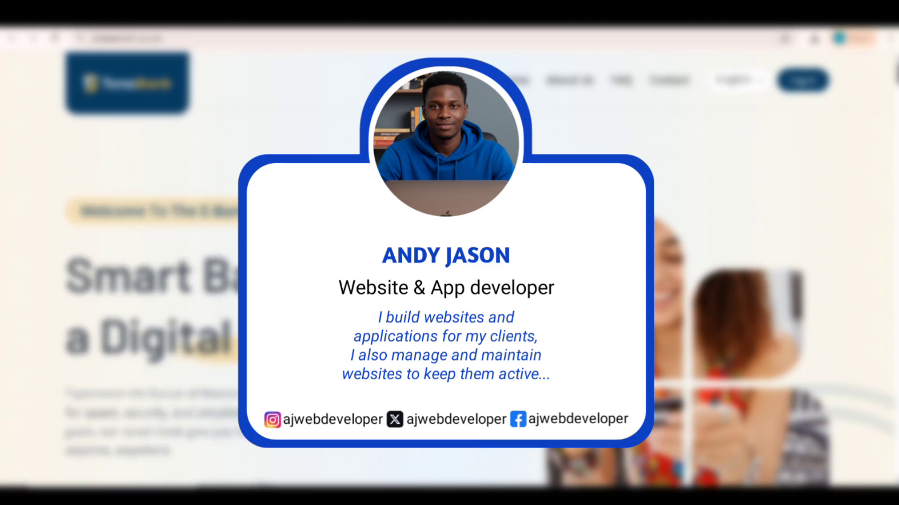
scroll(449, 266, "down", 10)
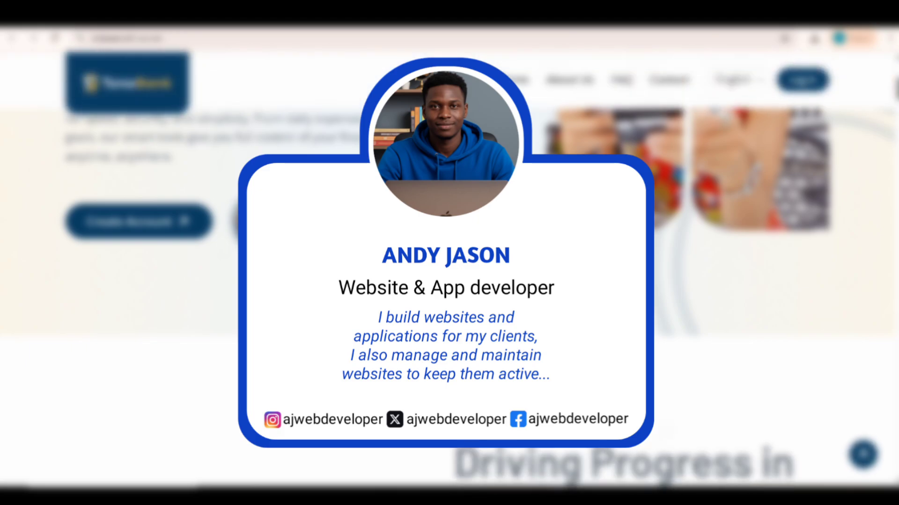
scroll(494, 273, "down", 10)
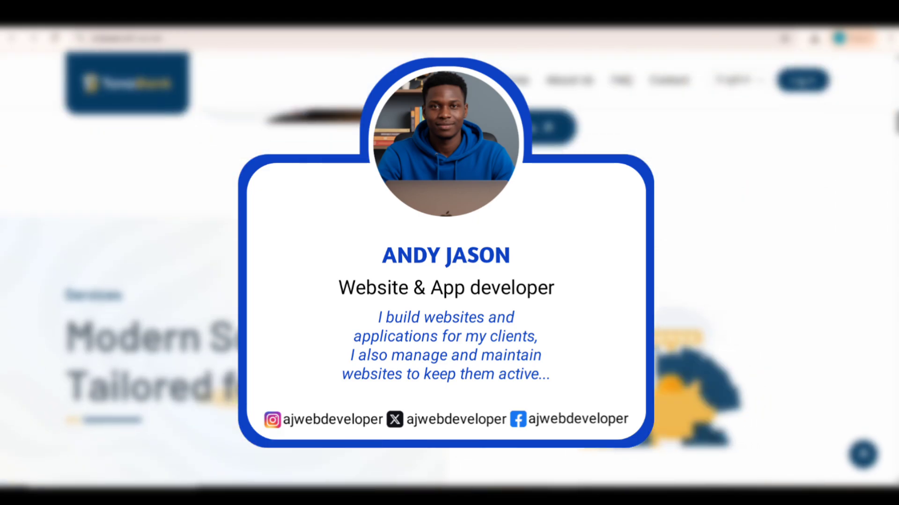
scroll(492, 269, "down", 10)
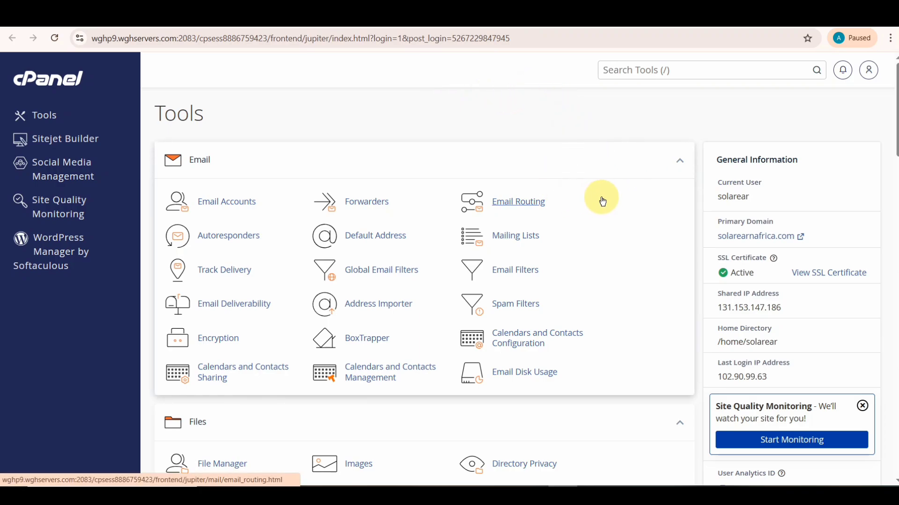
left_click_drag(702, 238, 810, 242)
left_click(796, 209)
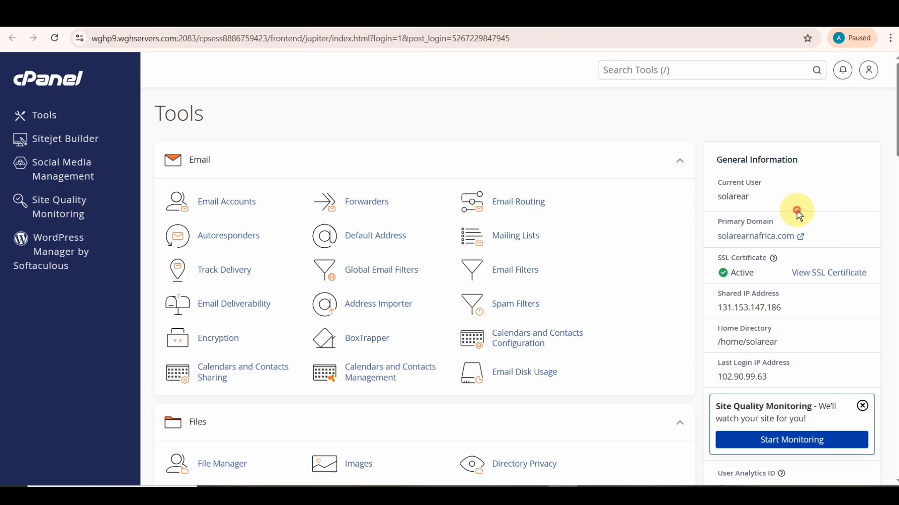
left_click(762, 238)
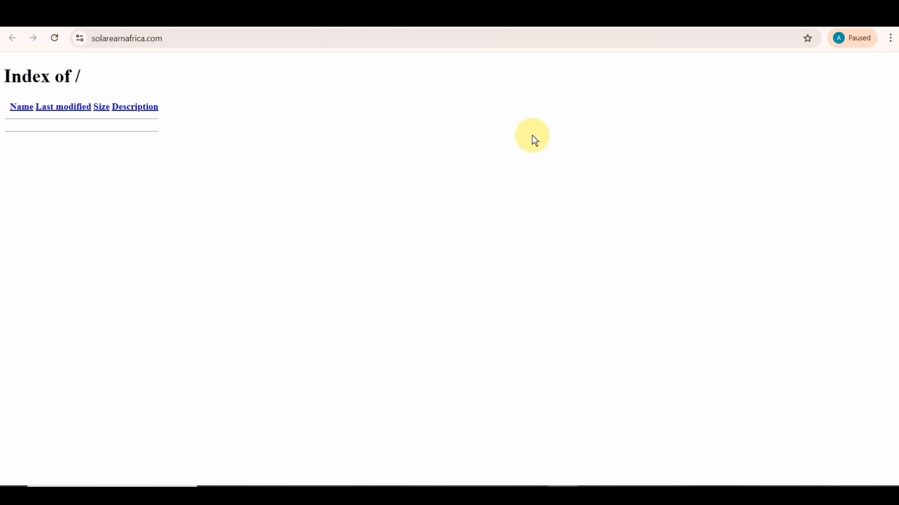
left_click_drag(122, 78, 168, 98)
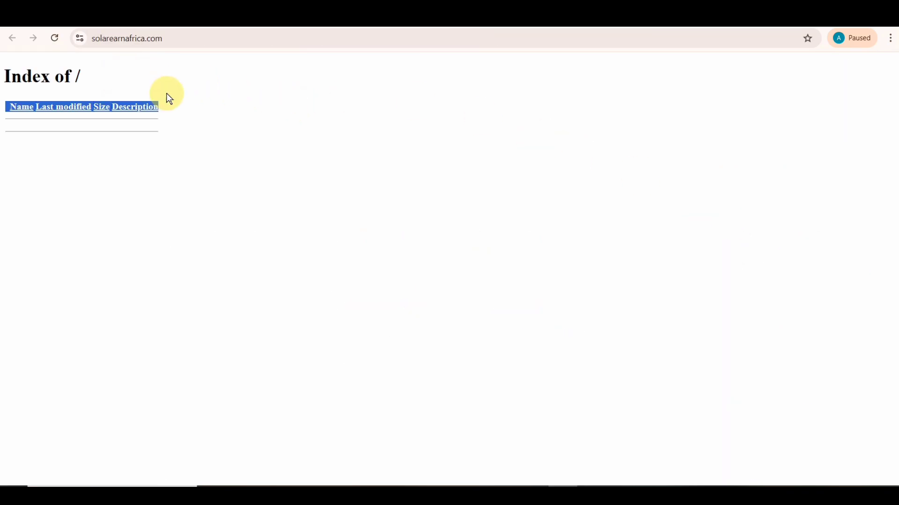
left_click(119, 71)
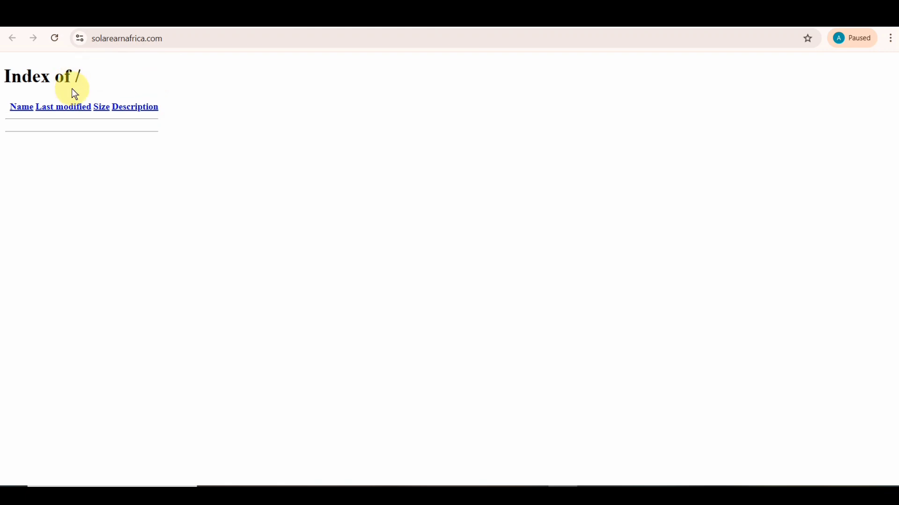
left_click(217, 14)
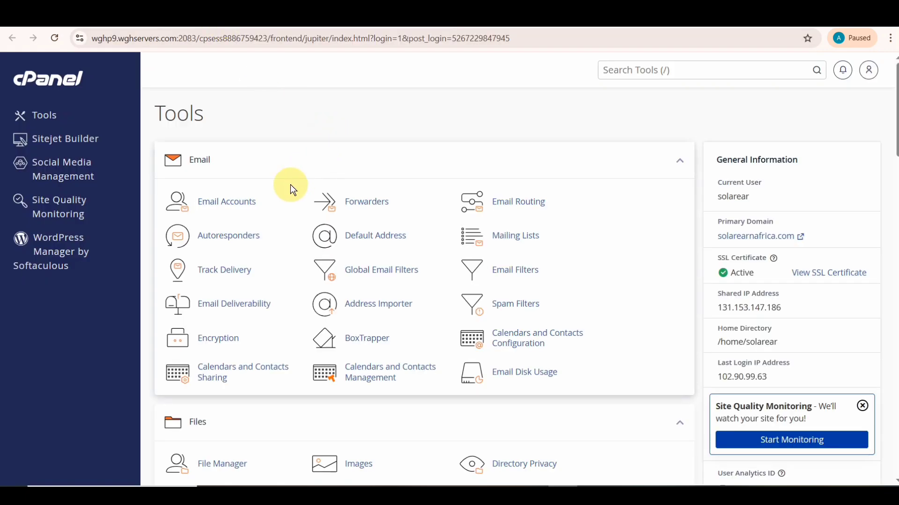
- Open File Manager's upload page for the empty public_html folder, with Downloads showing the TonaBank zip
scroll(253, 220, "down", 2)
scroll(253, 220, "down", 3)
left_click(221, 228)
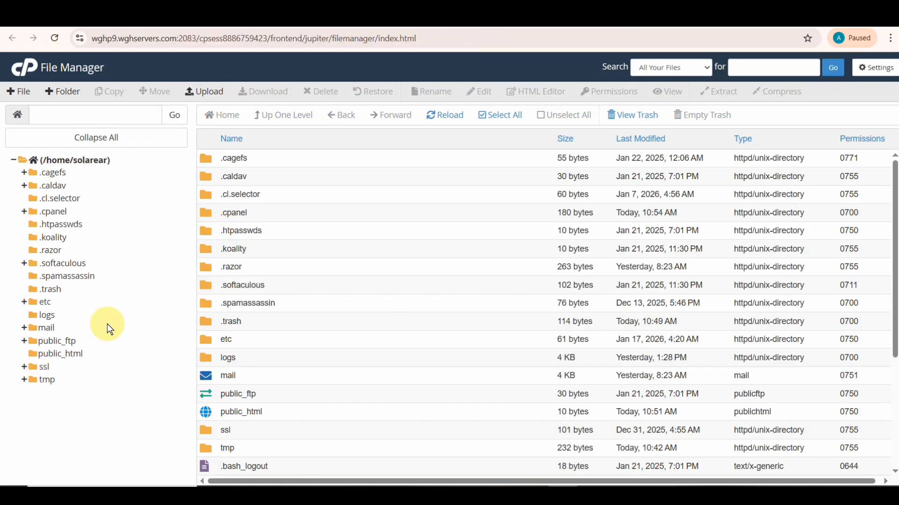
left_click(64, 354)
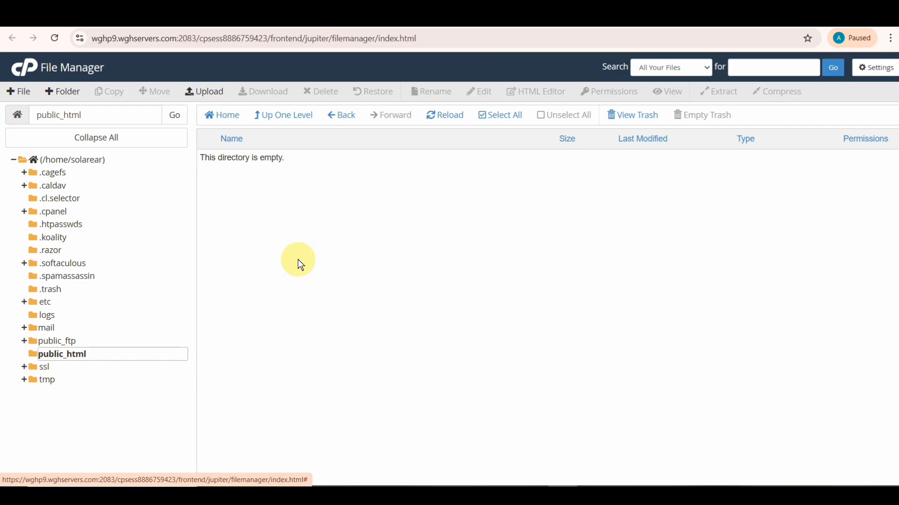
left_click(216, 97)
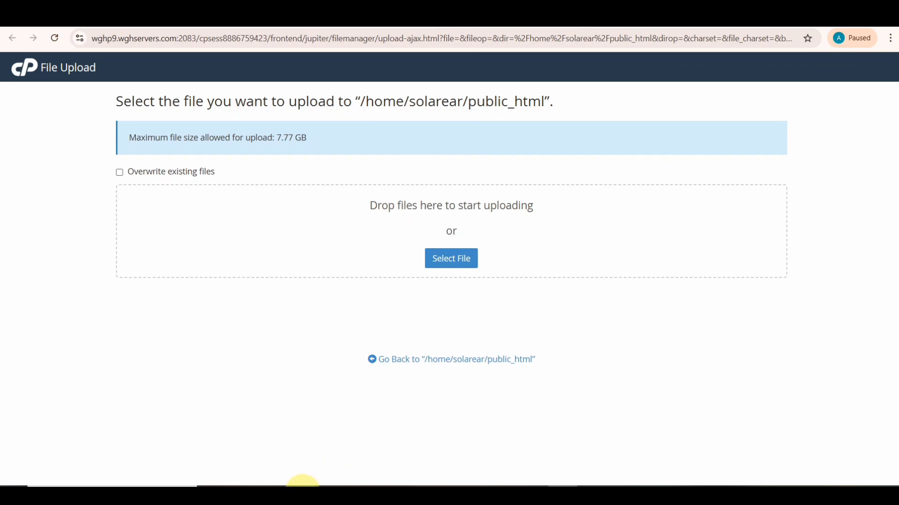
left_click(301, 484)
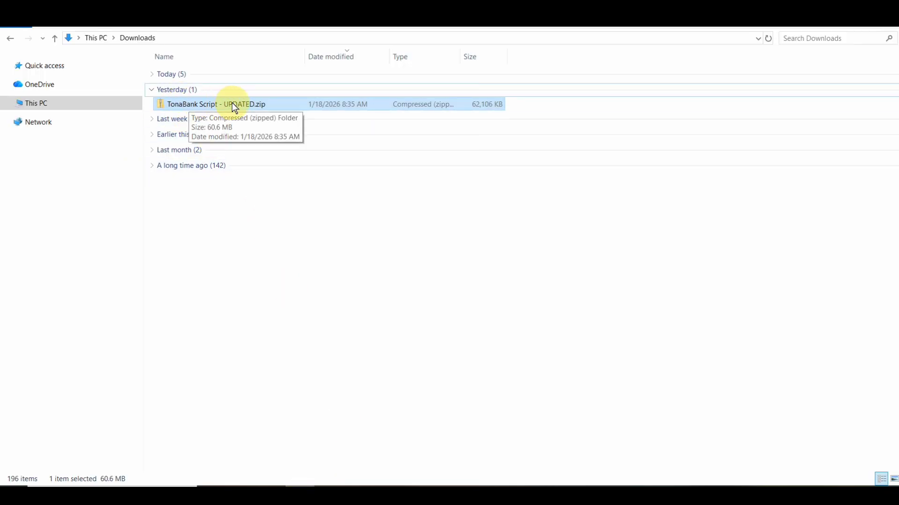
- Upload TonaBank Script - UPDATED.zip (60.65 MB) into public_html until it reaches 100%
left_click_drag(281, 102, 344, 236)
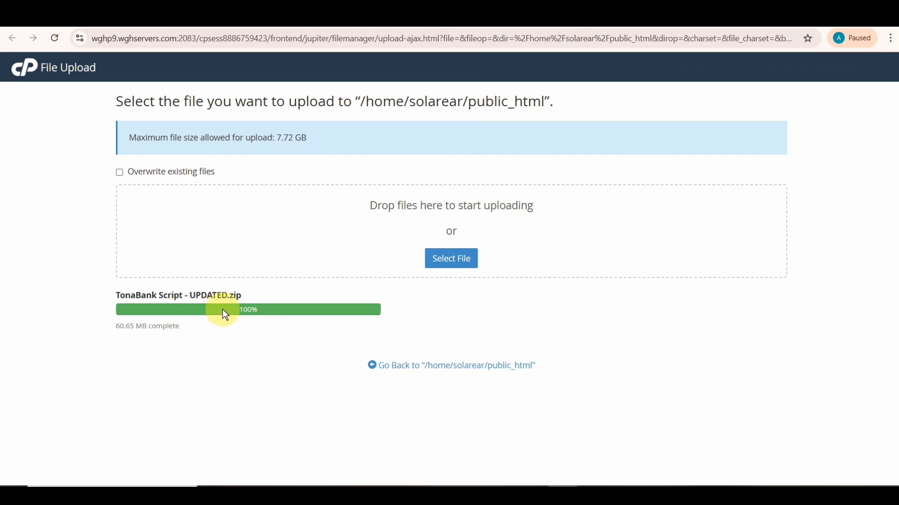
- Return to the public_html listing and select the uploaded TonaBank Script - UPDATED.zip
left_click(401, 369)
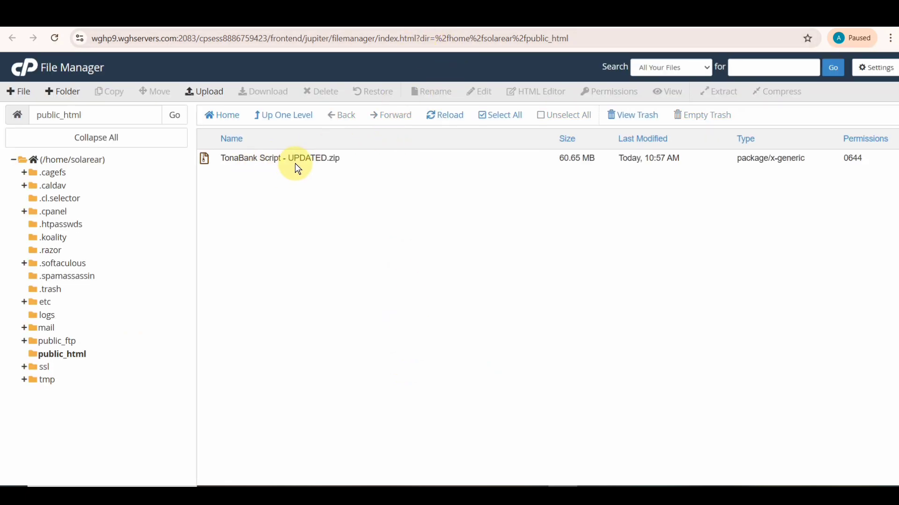
left_click(269, 154)
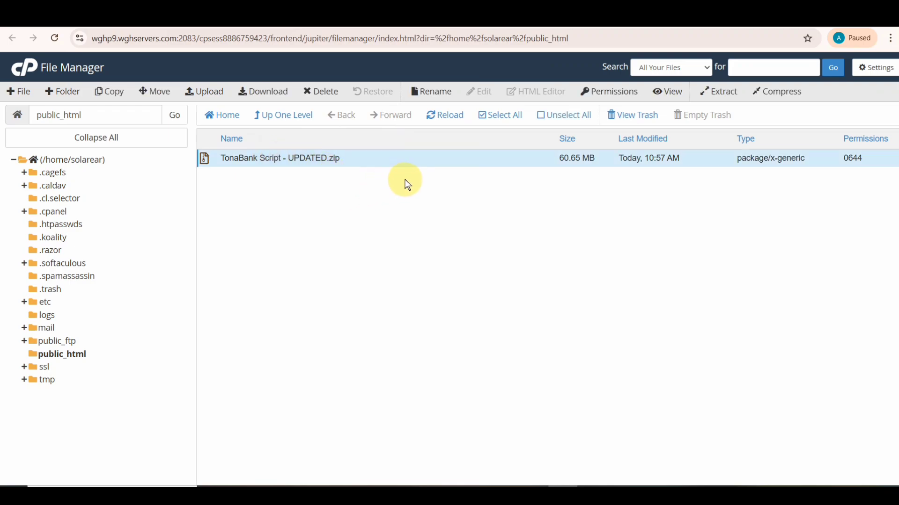
- Extract TonaBank Script - UPDATED.zip into public_html and close the extraction results
left_click(721, 91)
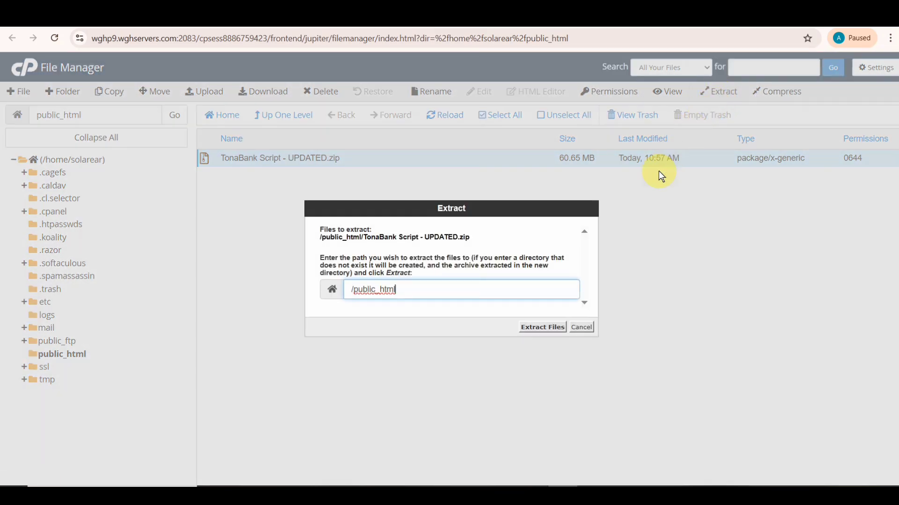
left_click(534, 327)
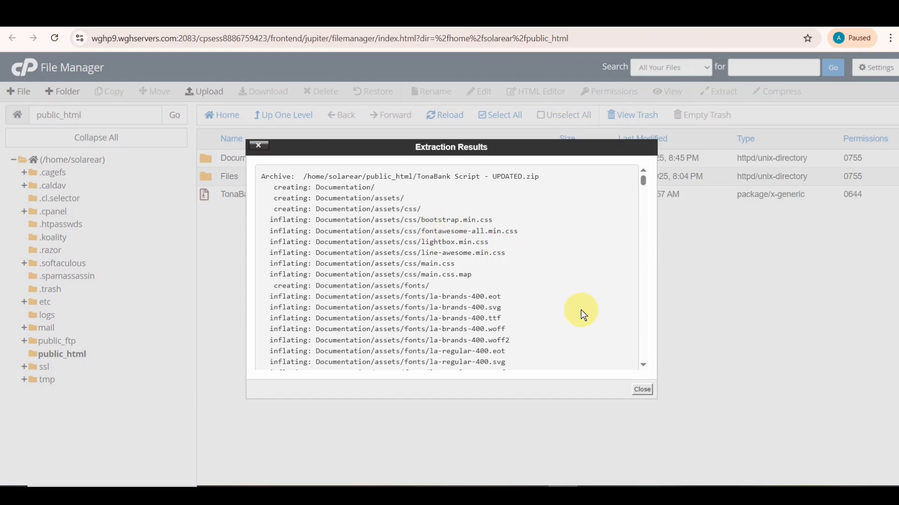
left_click(642, 390)
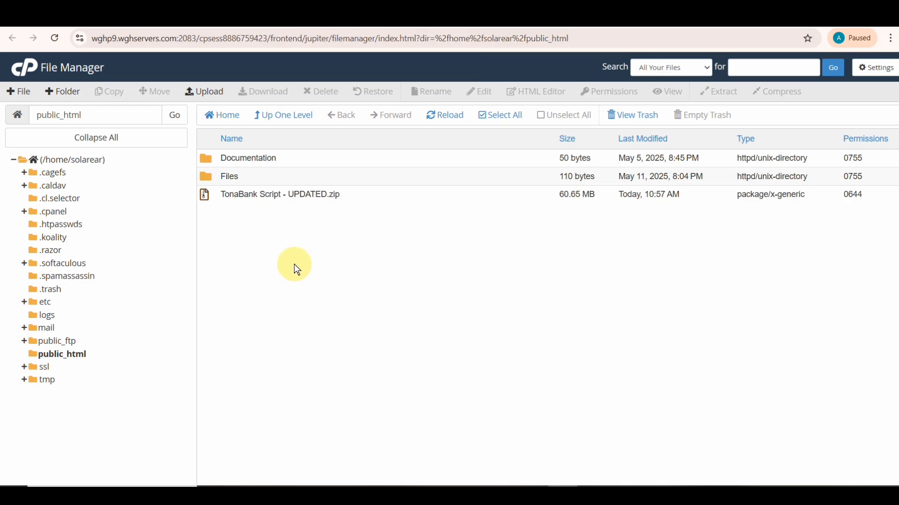
- Move assets, main, .htaccess, database.sql and index.php from the Files folder up into /public_html/
double_click(205, 176)
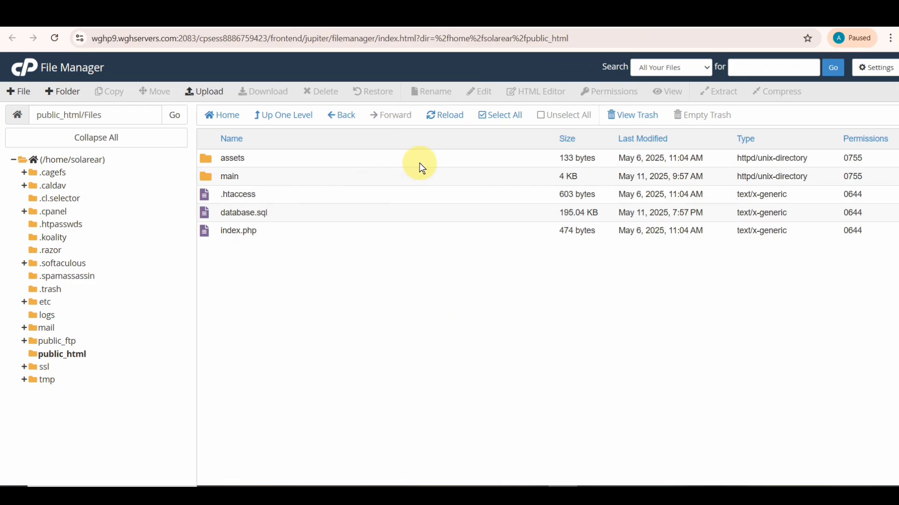
left_click(502, 125)
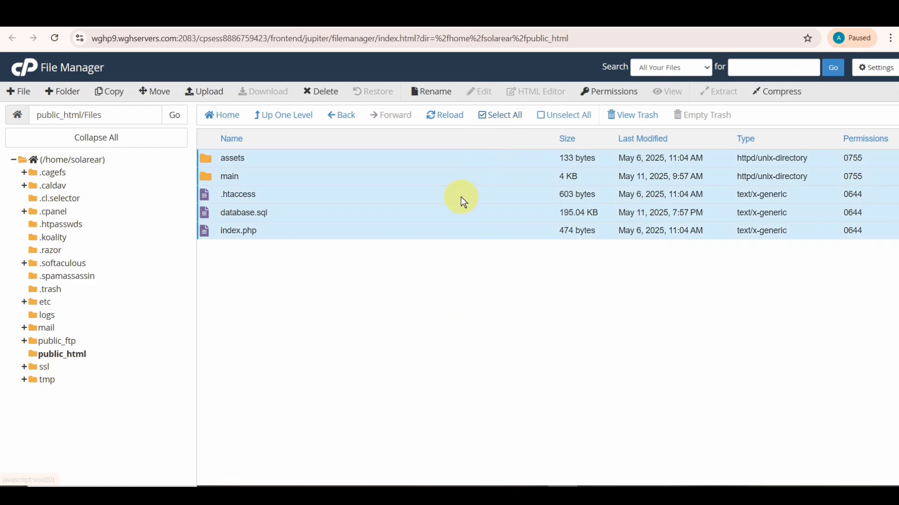
left_click(159, 99)
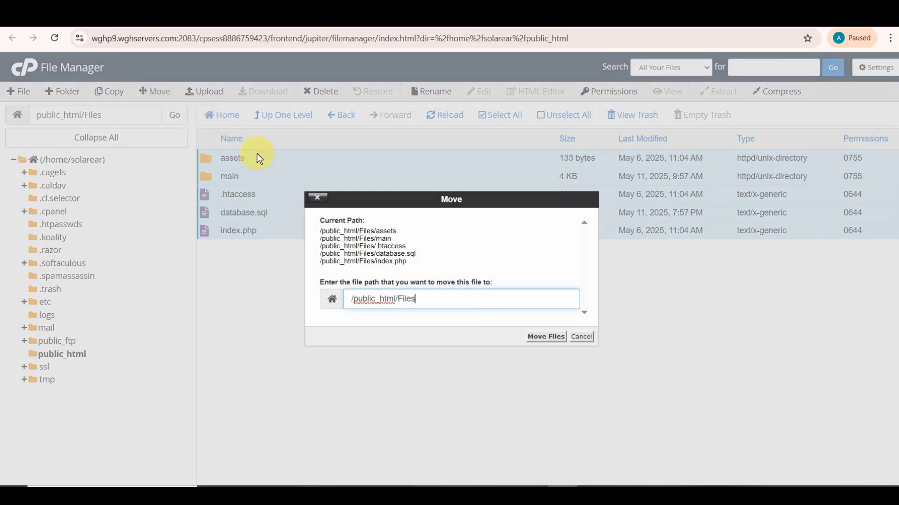
key("BackSpace")
key("BackSpace")
key("BackSpace")
key("BackSpace")
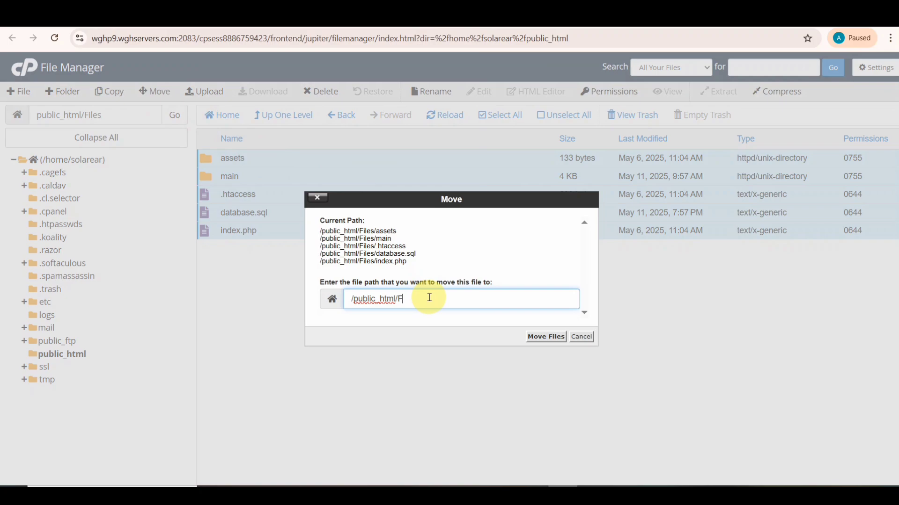
key("BackSpace")
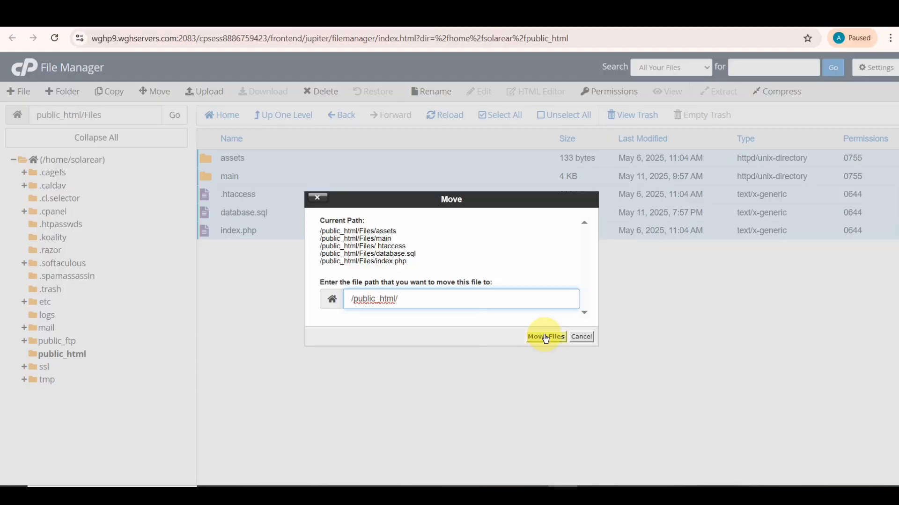
left_click(545, 336)
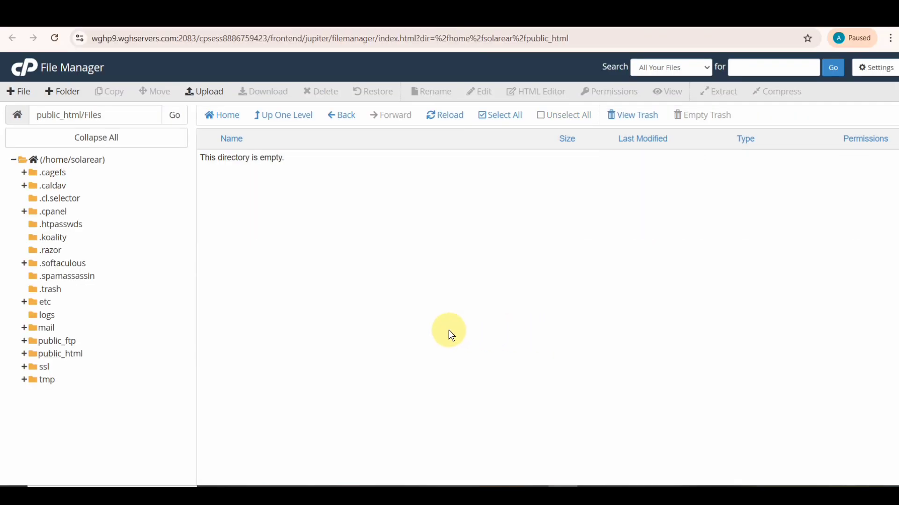
left_click(64, 354)
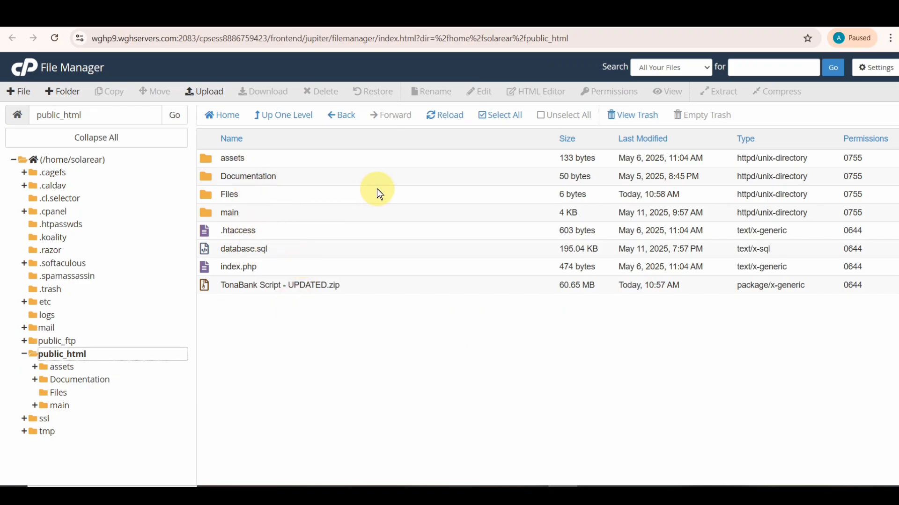
left_click(442, 17)
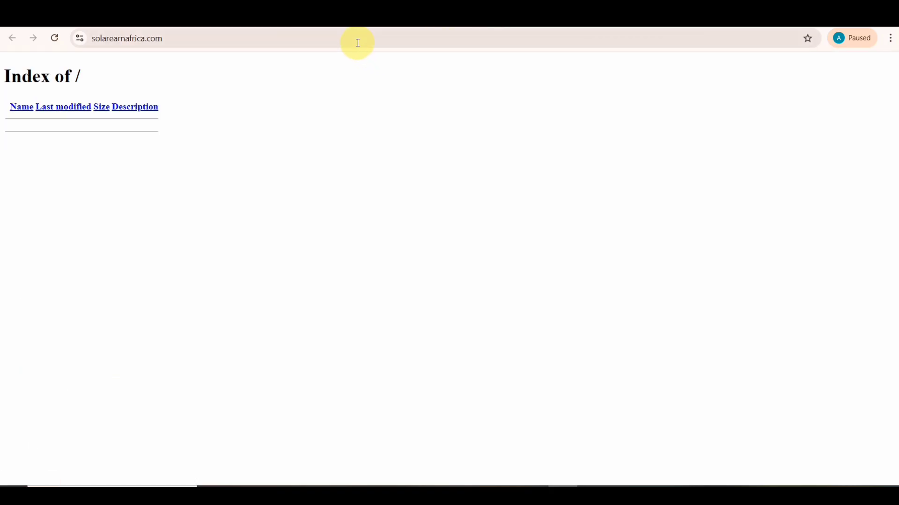
- Reload solarearnafrica.com and highlight its Composer error requiring PHP >= 8.3.0
left_click(358, 42)
left_click(400, 37)
key("Return")
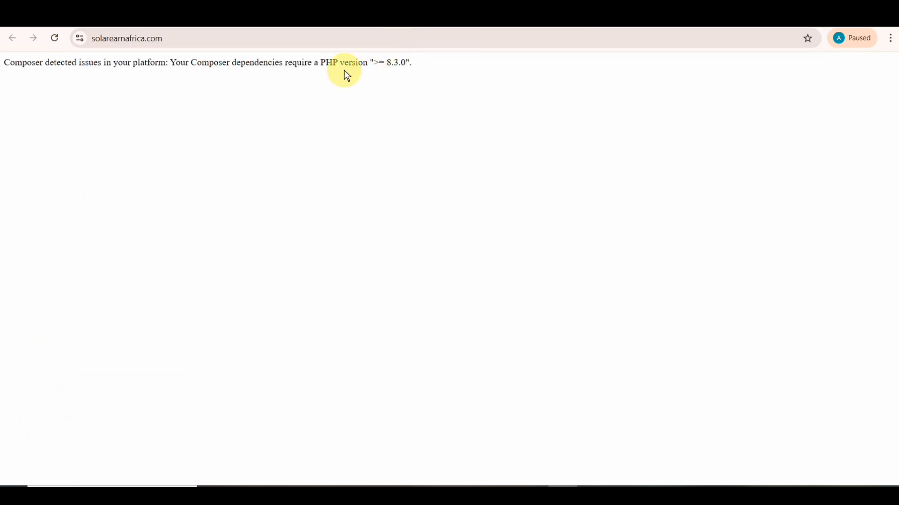
left_click_drag(418, 66, 186, 76)
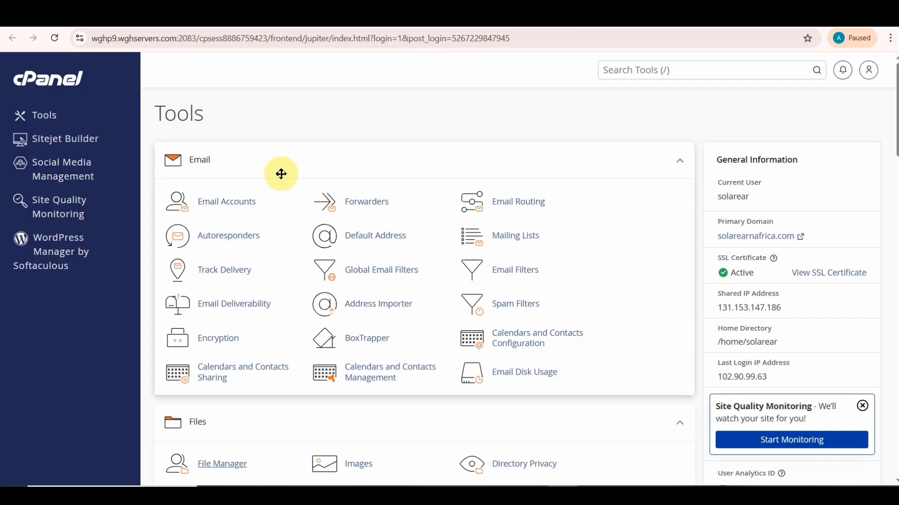
- Open Select PHP Version under Software, showing the current version as native (8.2)
scroll(280, 176, "down", 6)
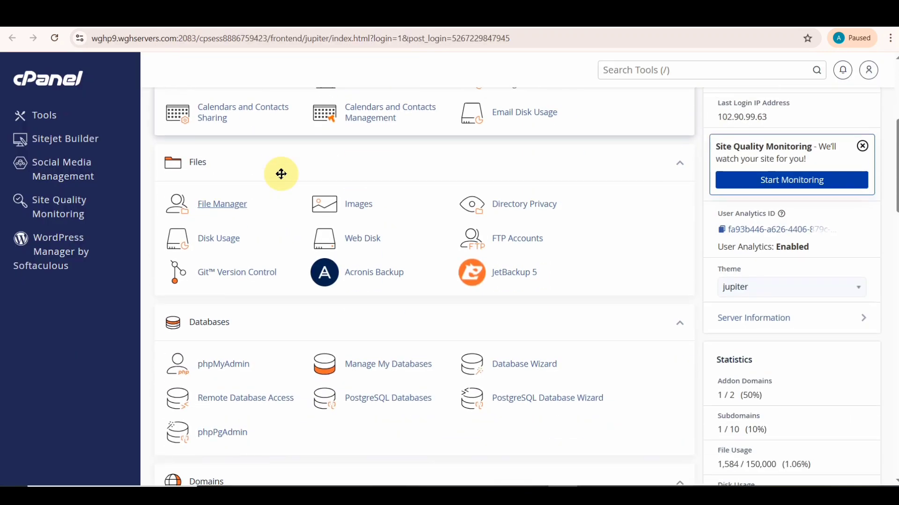
scroll(282, 180, "down", 10)
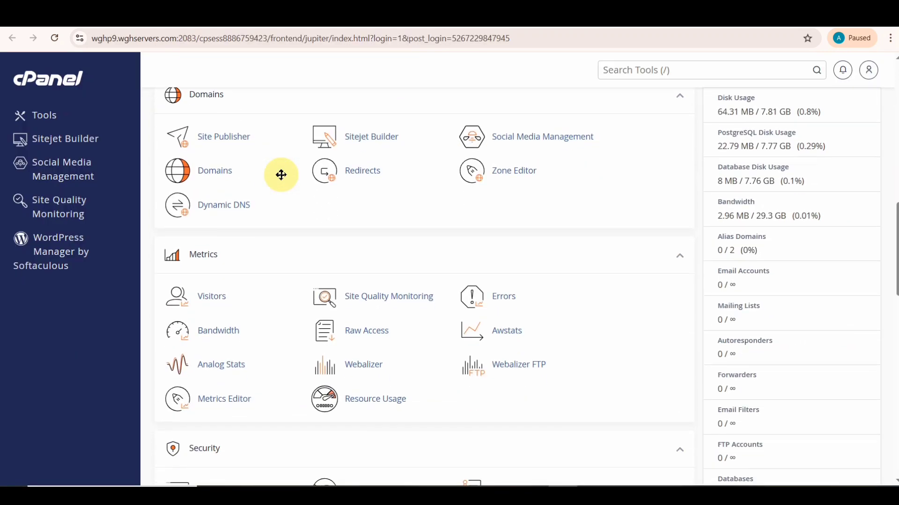
scroll(282, 179, "down", 8)
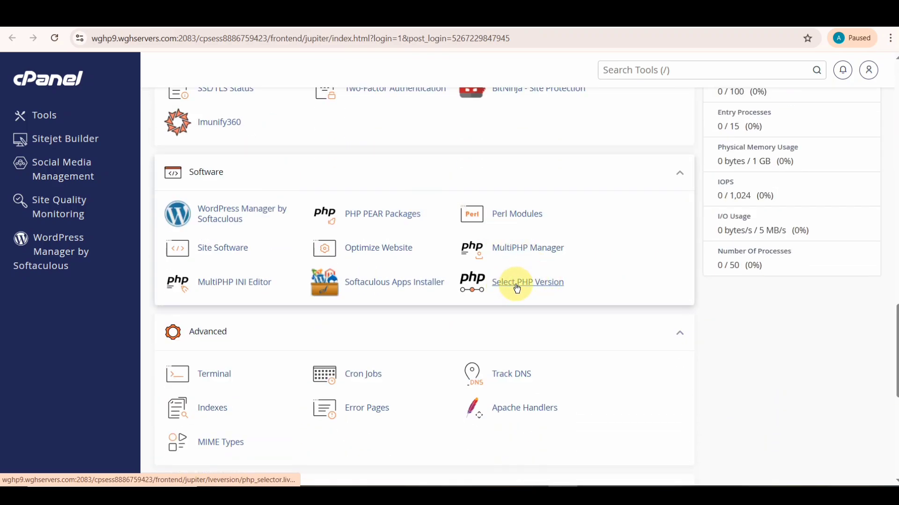
left_click(512, 287)
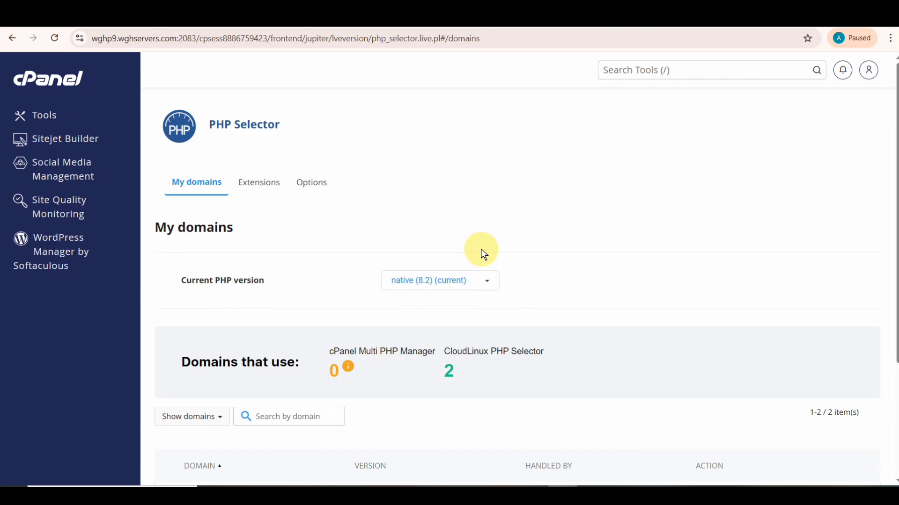
- Change the current PHP version from native 8.2 to 8.4 and apply it to both domains
left_click(482, 279)
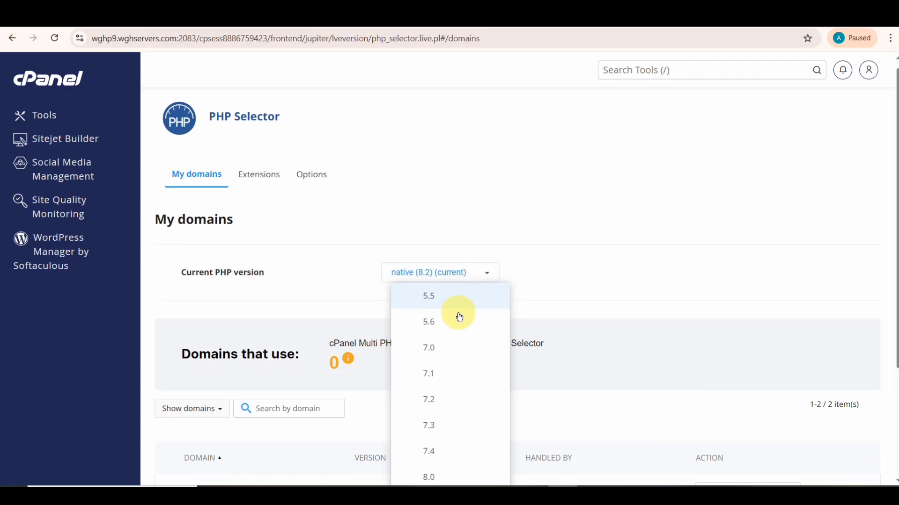
scroll(459, 317, "down", 3)
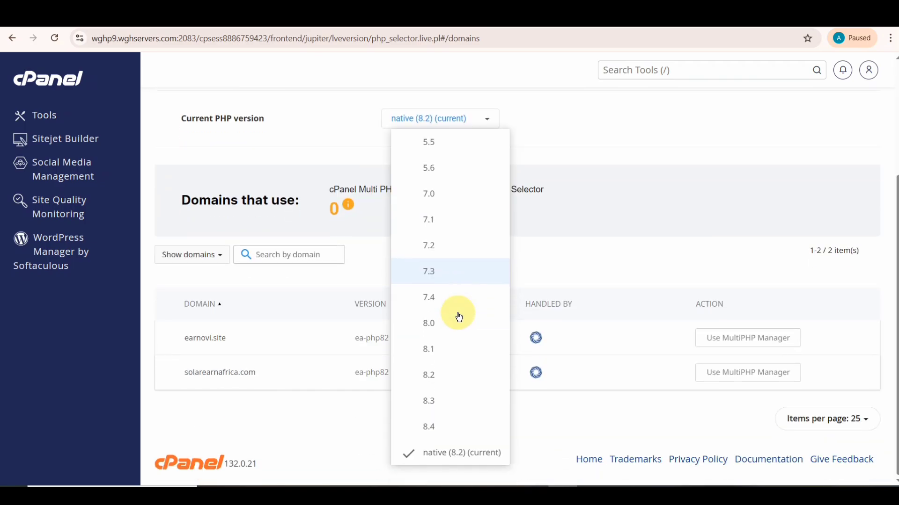
left_click(435, 427)
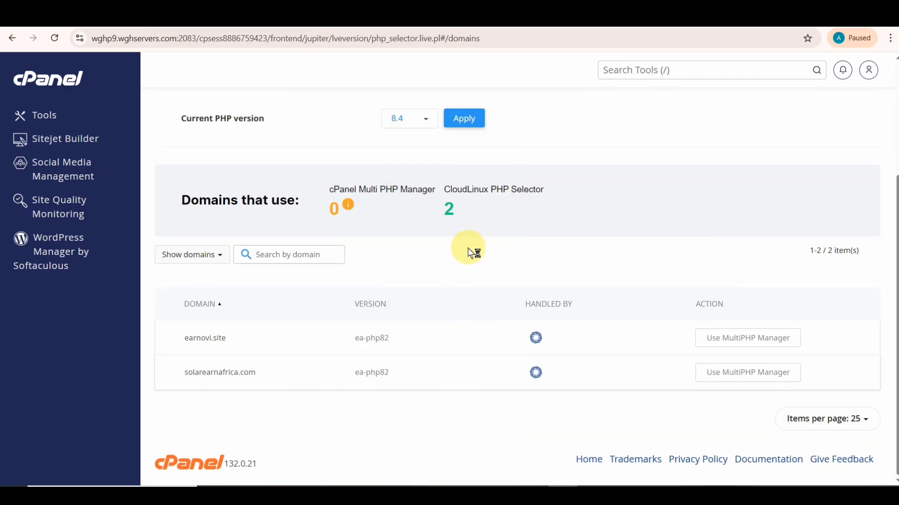
left_click(472, 118)
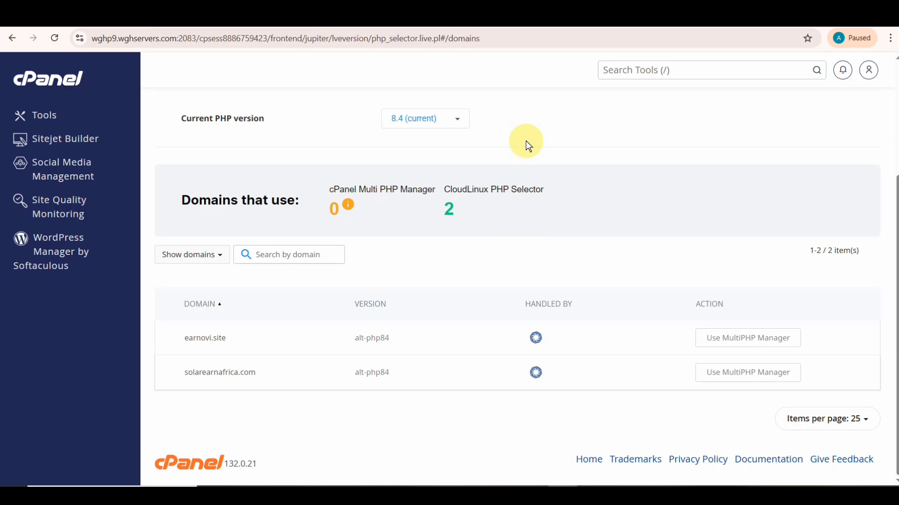
scroll(504, 162, "up", 3)
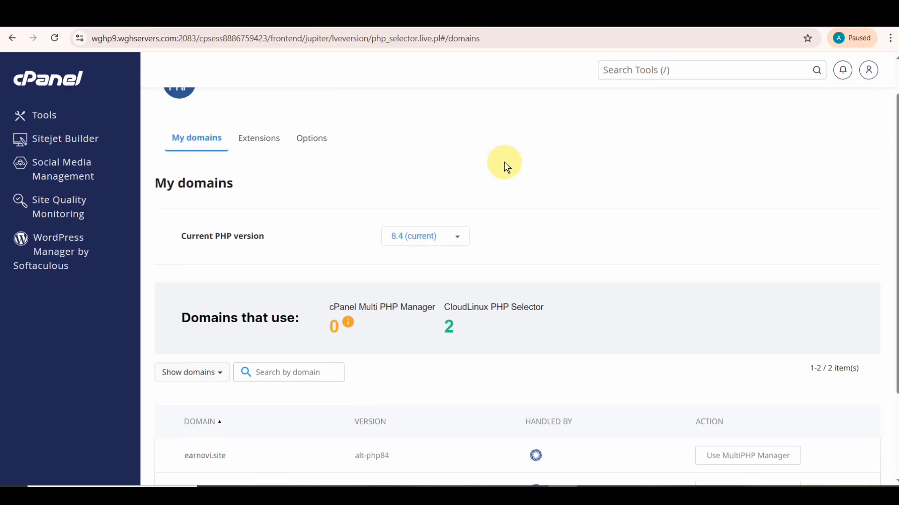
- Look through the PHP 8.4 Extensions checkbox list
left_click(264, 138)
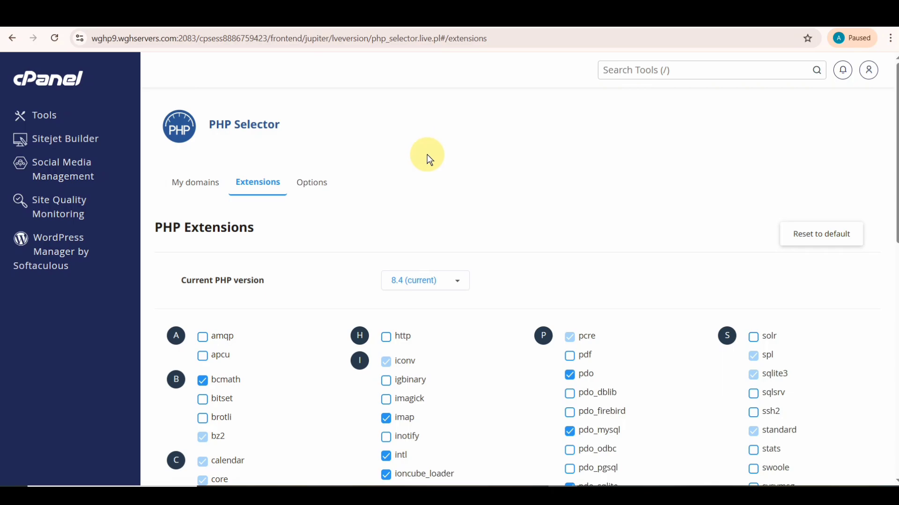
scroll(427, 159, "down", 3)
scroll(426, 177, "down", 3)
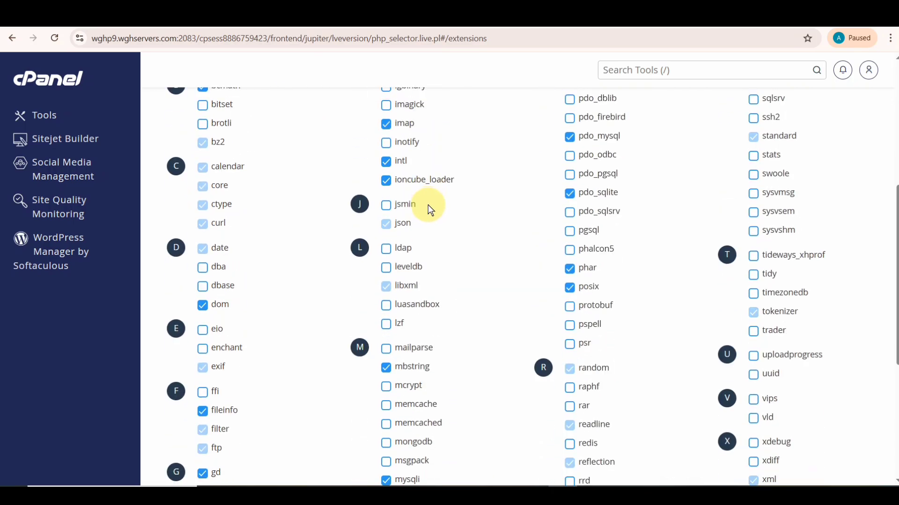
scroll(428, 205, "down", 2)
scroll(426, 267, "down", 3)
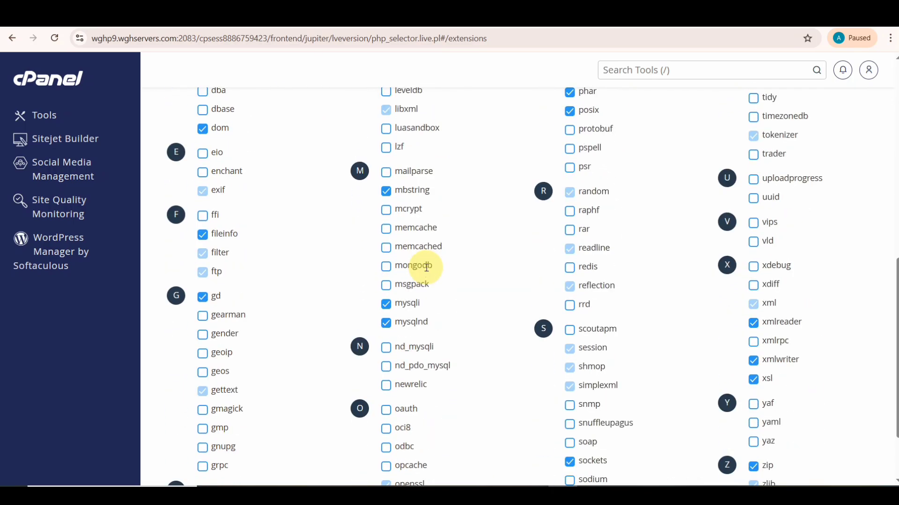
scroll(426, 267, "down", 1)
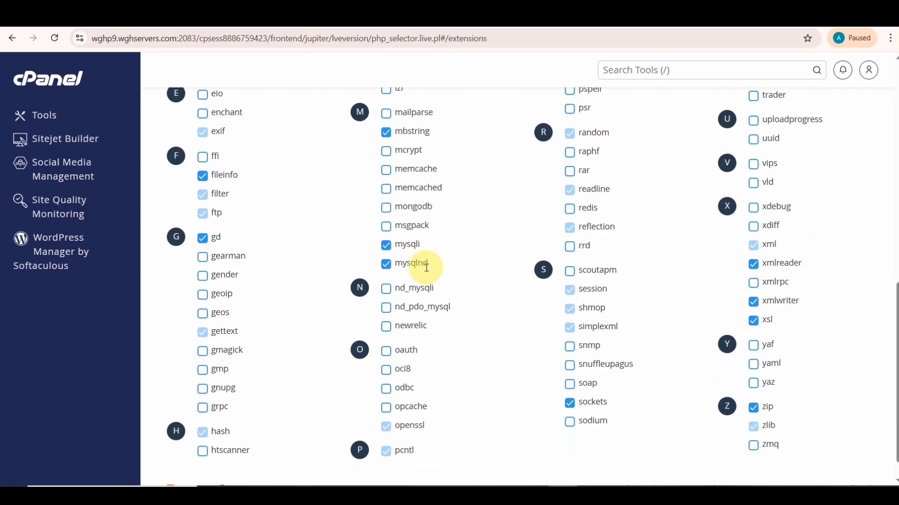
scroll(426, 267, "up", 1)
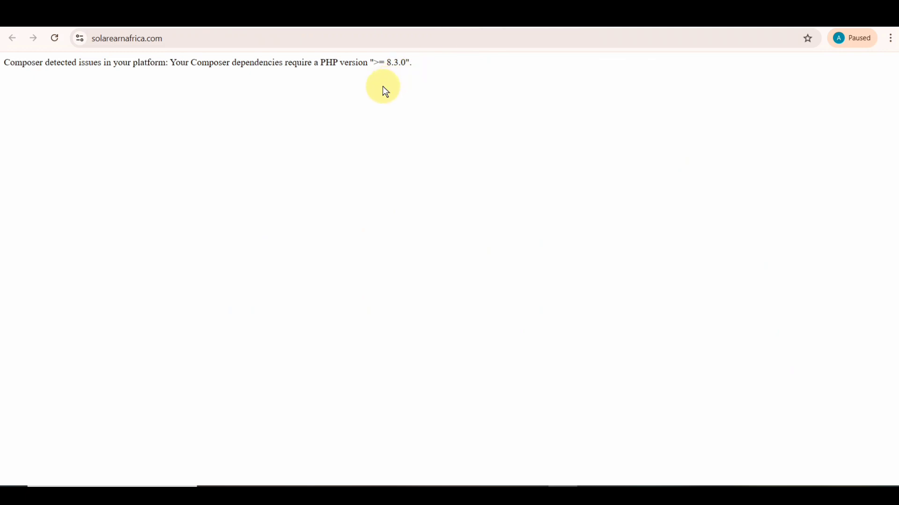
- Reload the site and select the Composer PHP ">= 8.3.0" error line
left_click(56, 38)
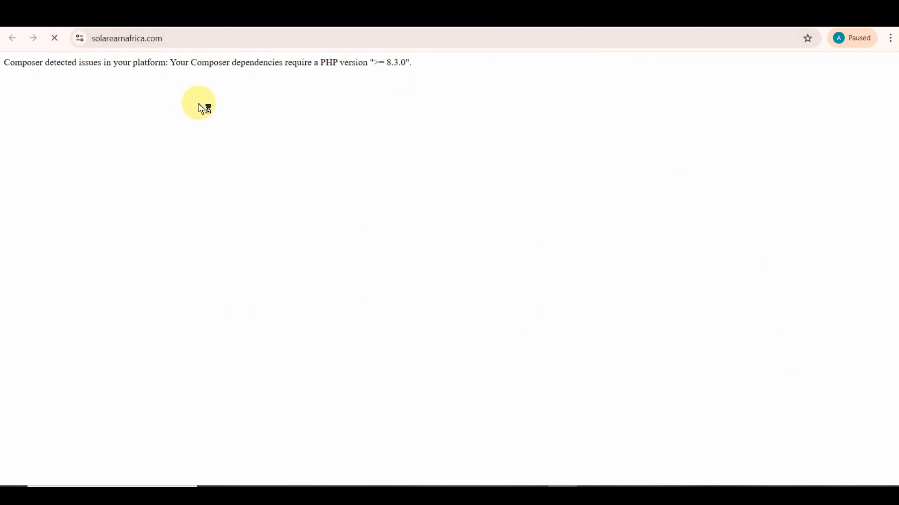
left_click_drag(278, 110, 40, 111)
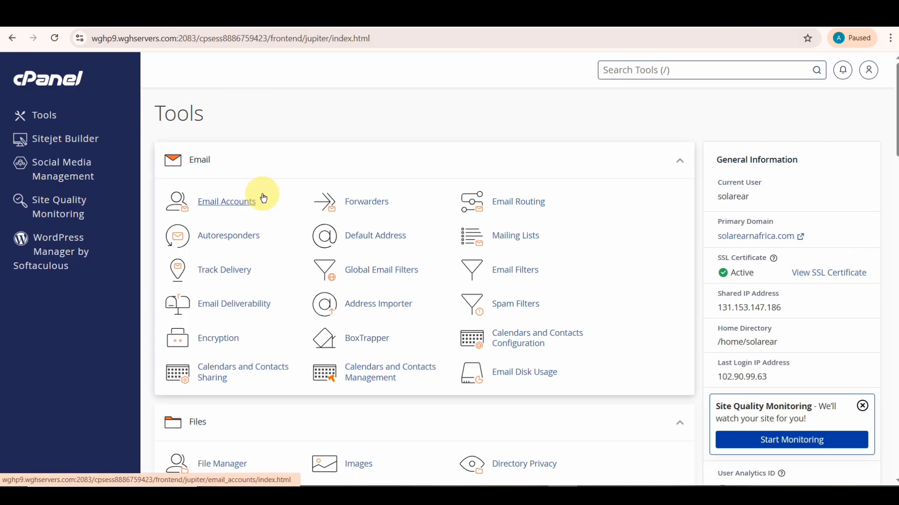
- Launch the Database Wizard from cPanel's Databases section
scroll(285, 213, "down", 2)
scroll(405, 249, "down", 4)
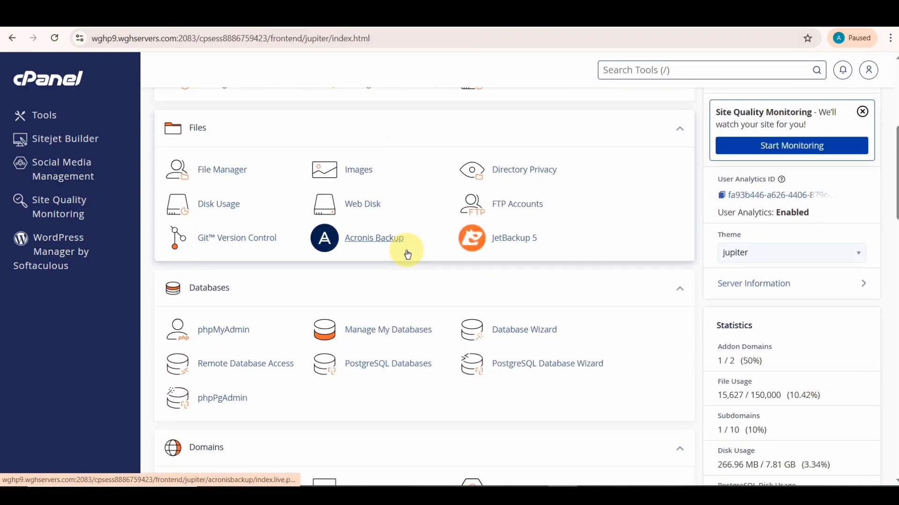
scroll(408, 255, "down", 1)
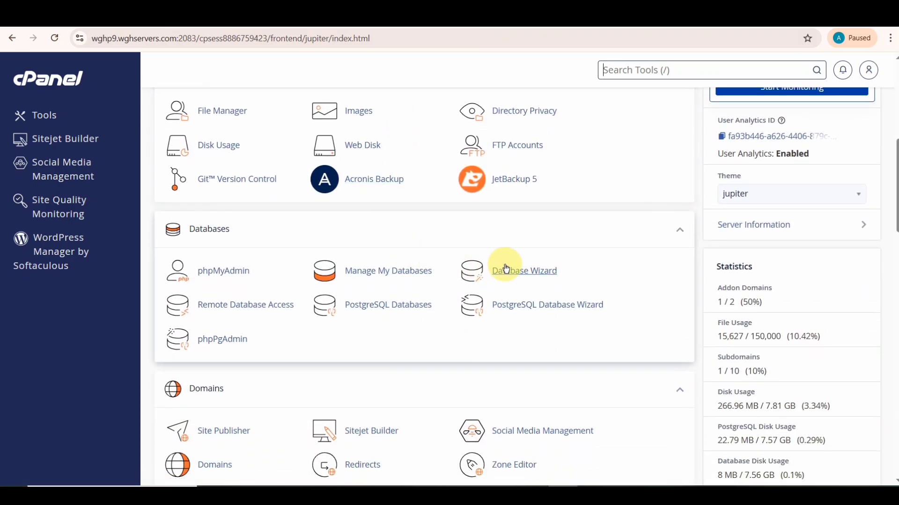
left_click(514, 270)
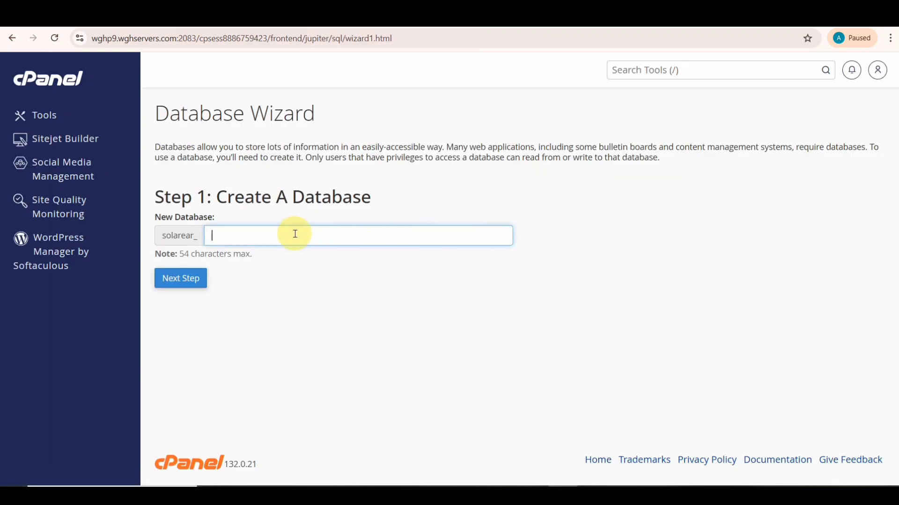
- Create a database named banking (solarear_banking) and continue to the user step
type("BAN")
key("BackSpace")
key("BackSpace")
key("BackSpace")
type("banking")
left_click(184, 279)
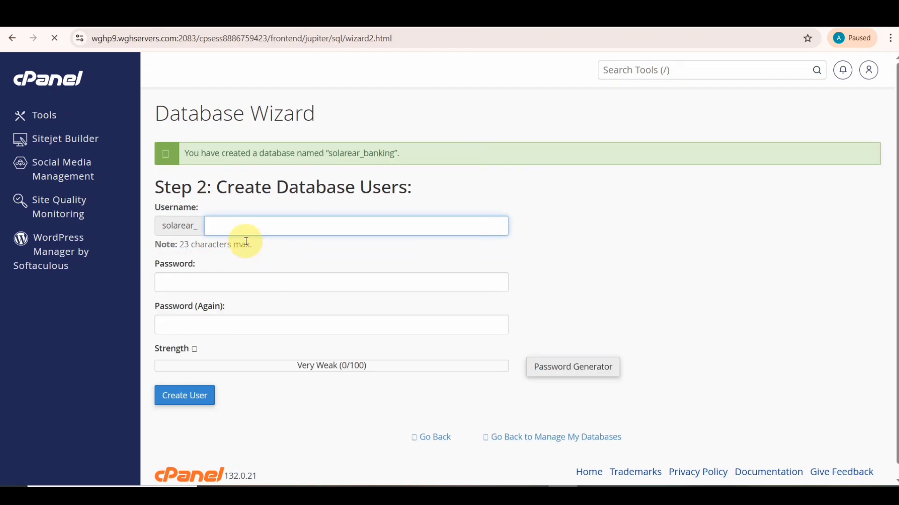
- Enter banking as the username and copy the database name solarear_banking
type("banking")
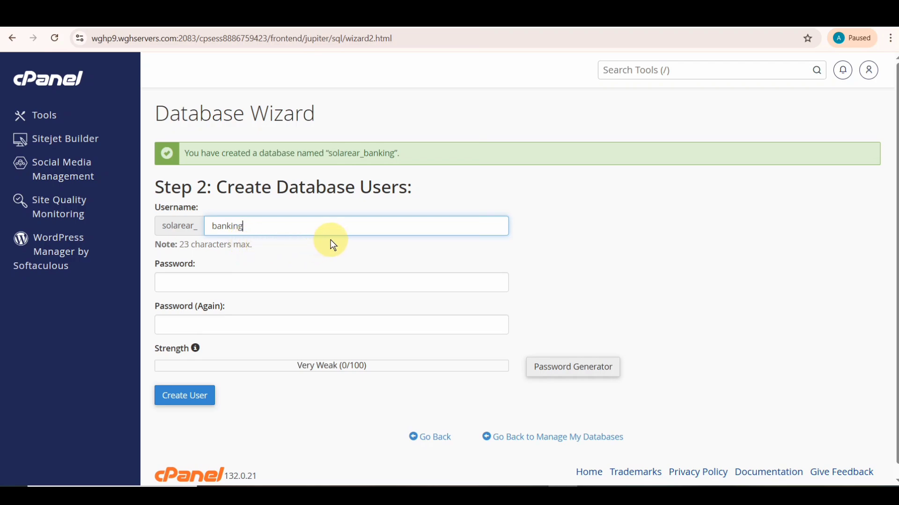
left_click(386, 154)
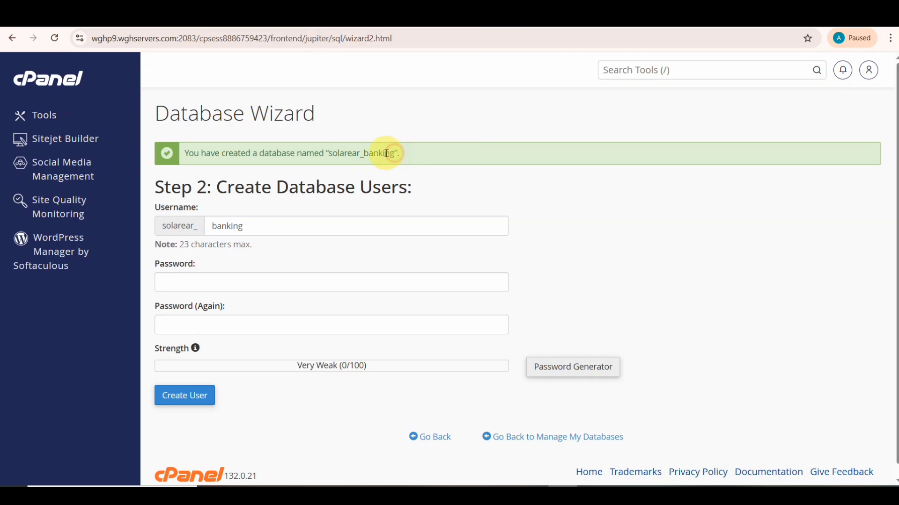
left_click_drag(386, 153, 340, 154)
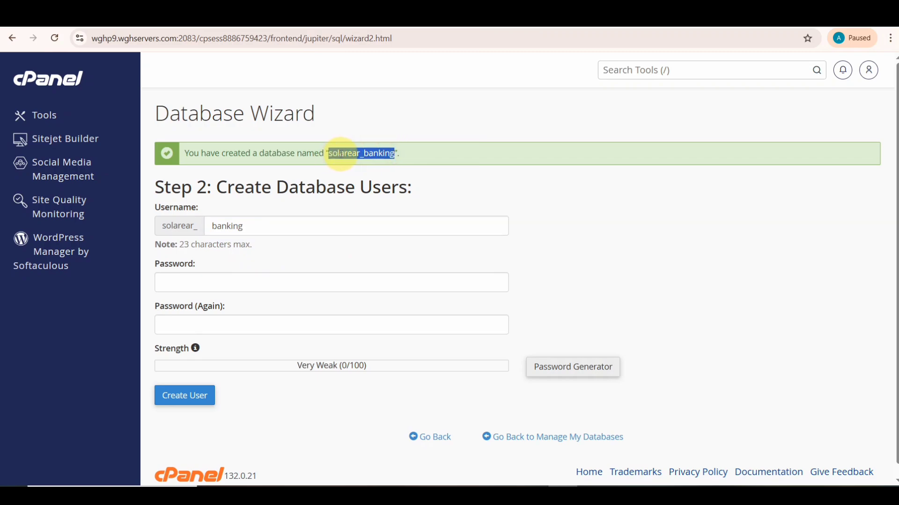
right_click(343, 157)
left_click(360, 168)
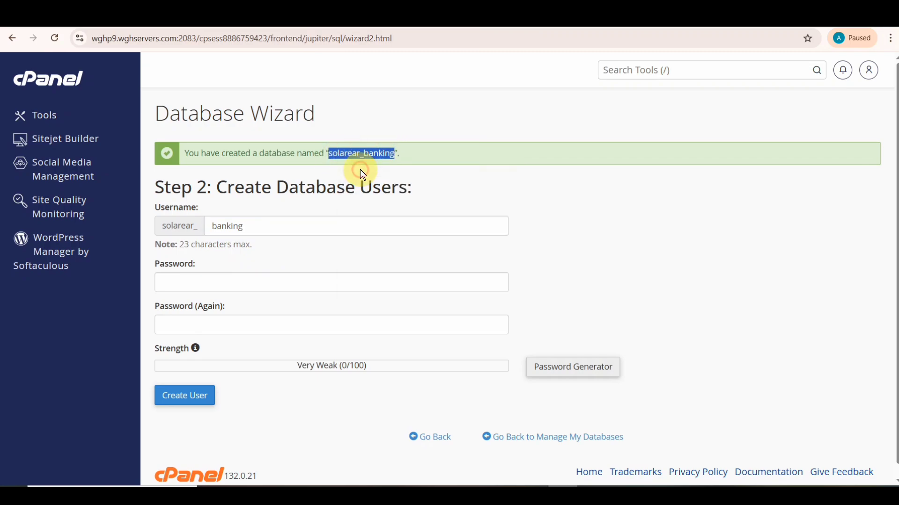
- Paste the copied value into both password fields and create the database user
left_click(254, 288)
key("ctrl+v")
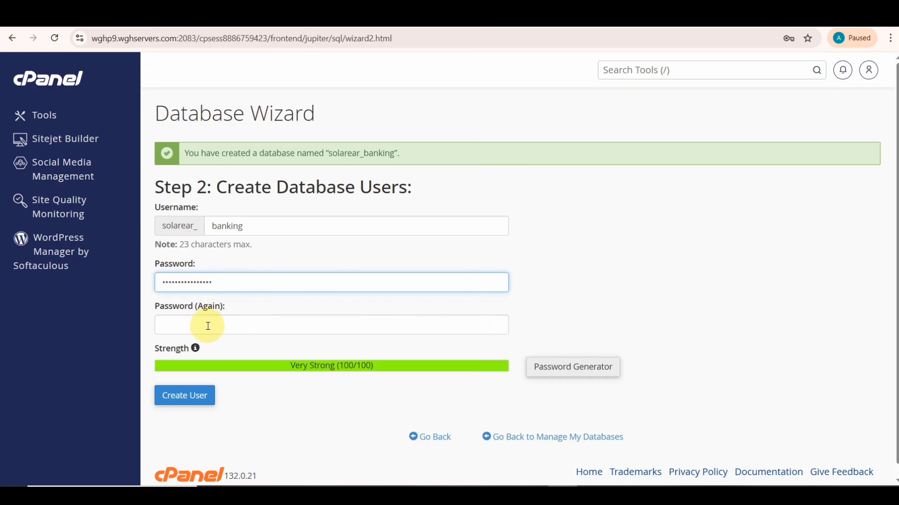
left_click(209, 326)
key("ctrl+v")
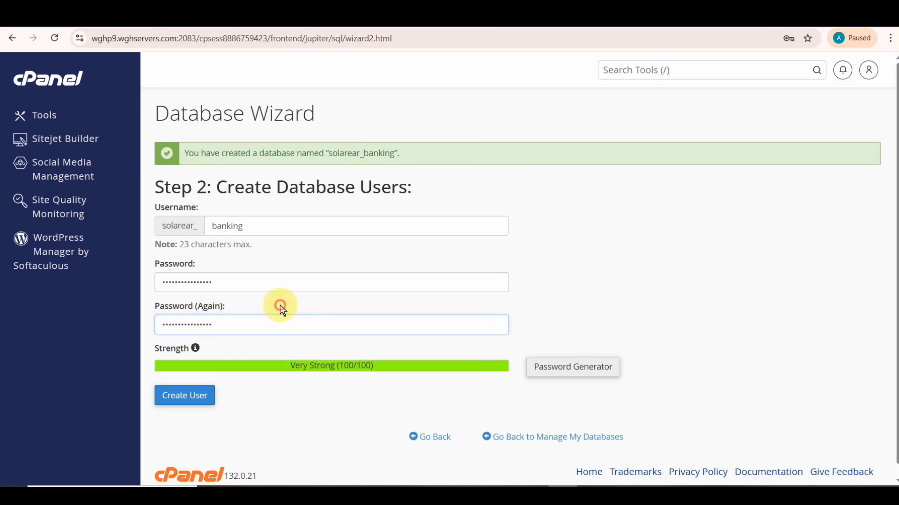
left_click(281, 309)
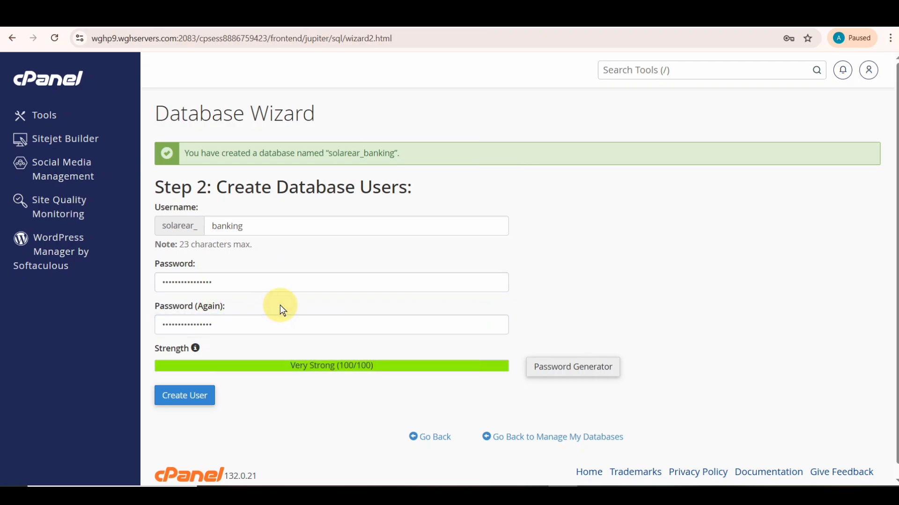
left_click(185, 397)
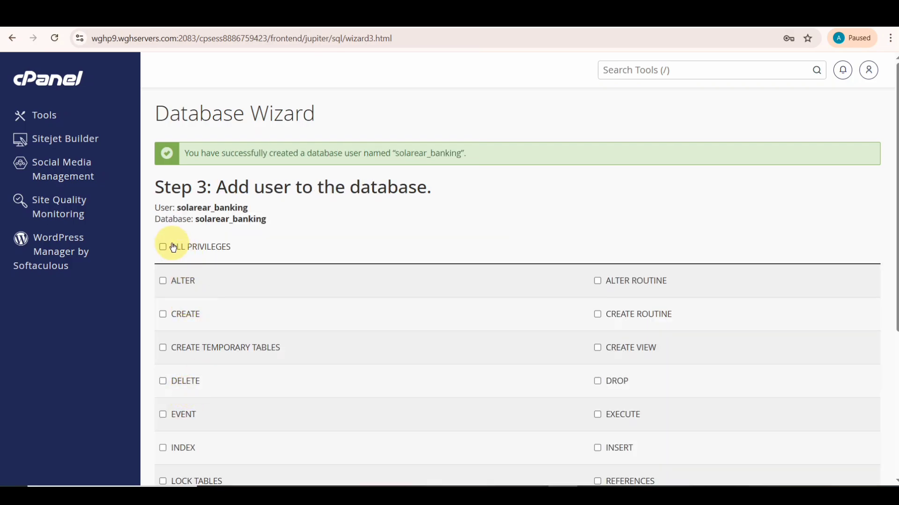
- Grant the user ALL PRIVILEGES on solarear_banking and complete the wizard
scroll(191, 254, "down", 3)
scroll(192, 255, "down", 2)
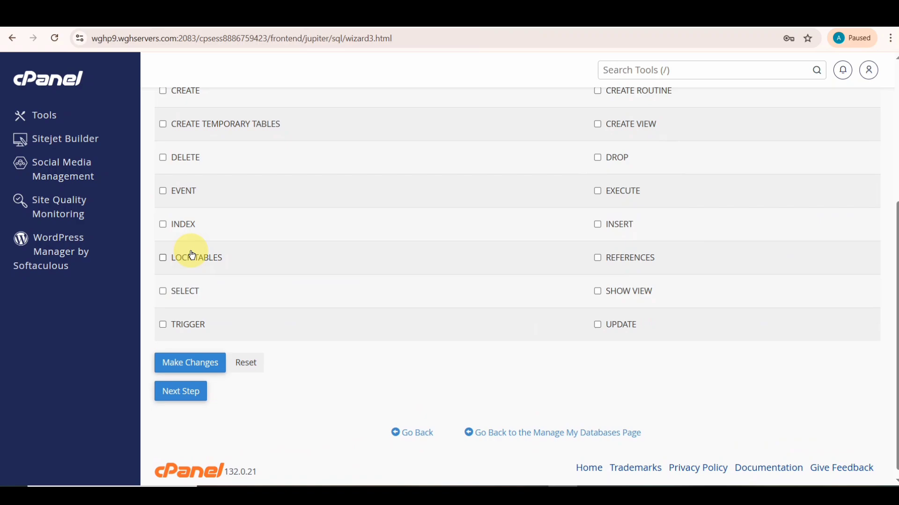
scroll(191, 254, "up", 5)
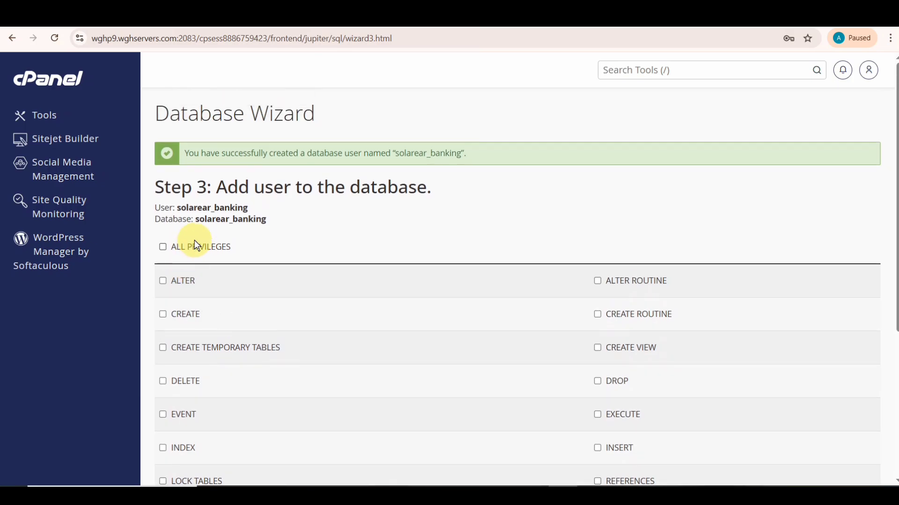
left_click(184, 247)
scroll(182, 249, "down", 5)
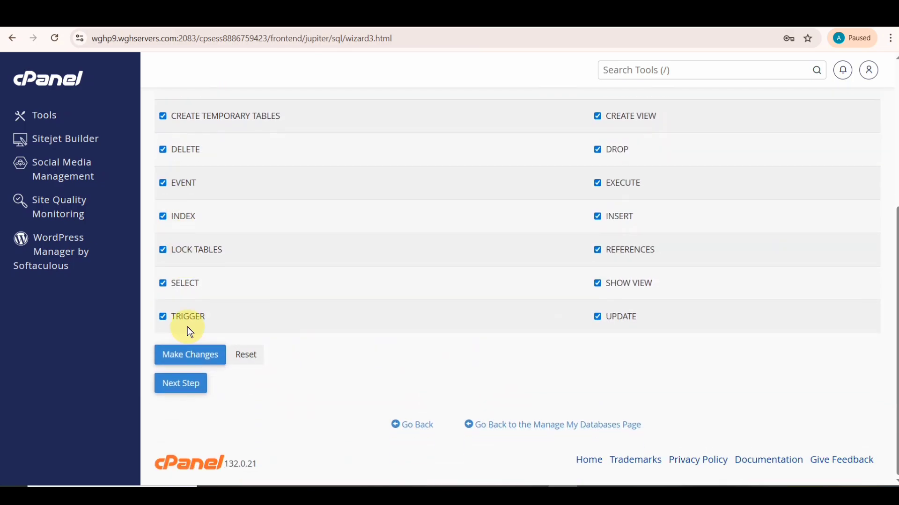
left_click(180, 382)
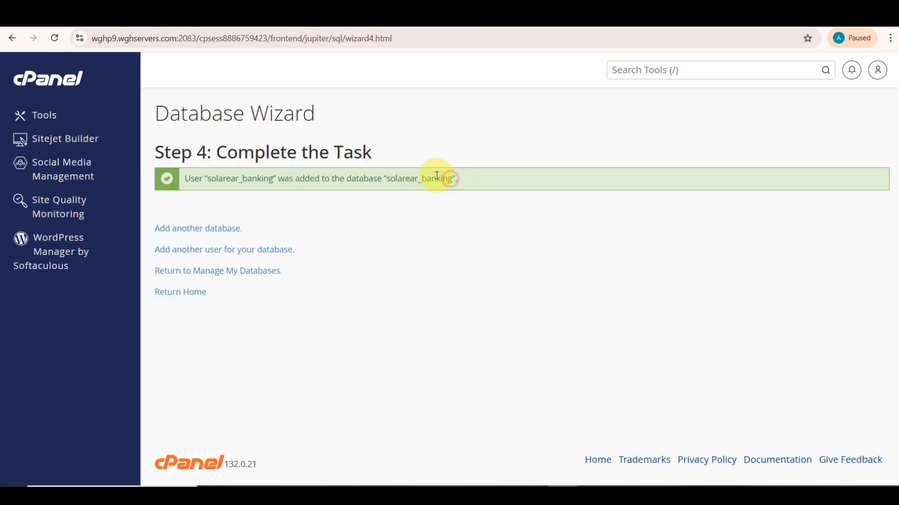
- Copy the database name from the confirmation into a Sticky Note, then return to Chrome
double_click(414, 180)
right_click(400, 181)
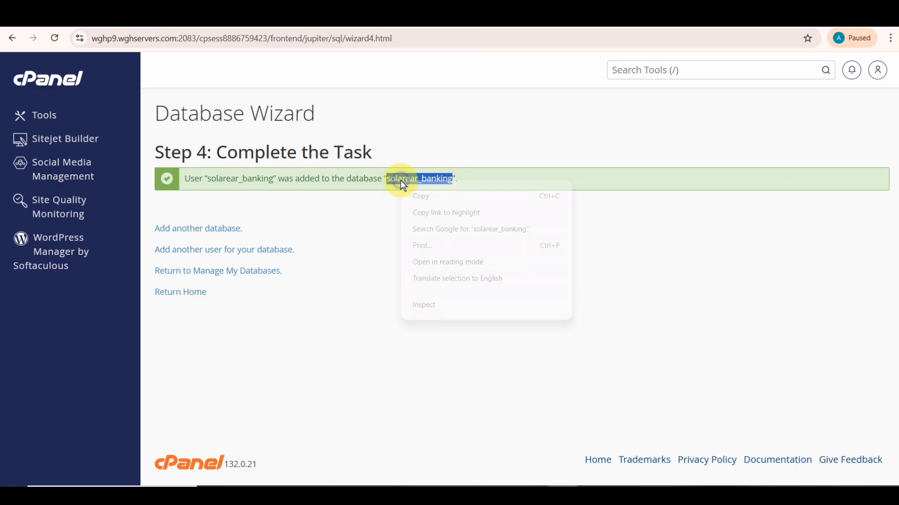
left_click(424, 194)
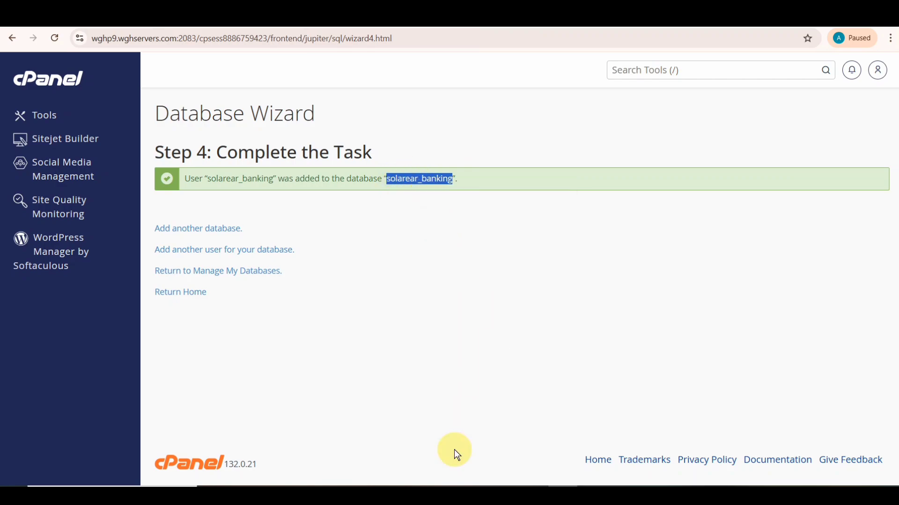
left_click(447, 496)
key("ctrl+v")
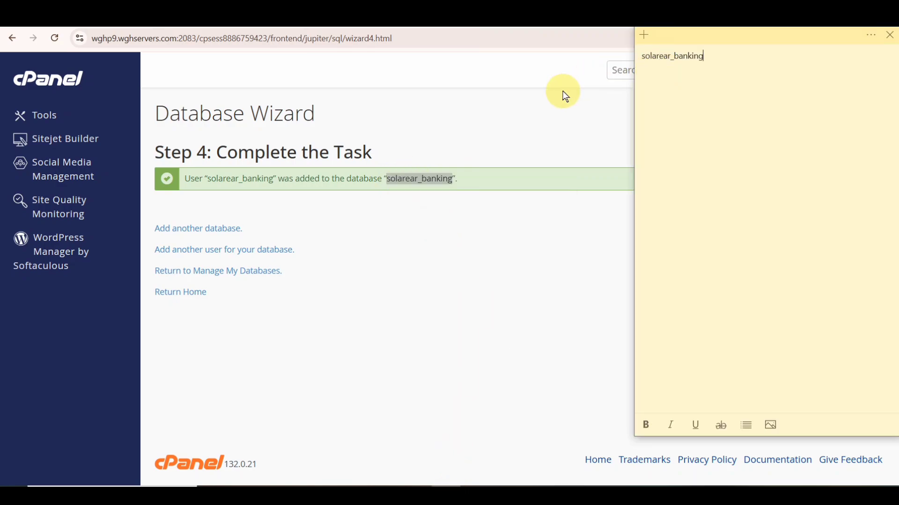
left_click(554, 108)
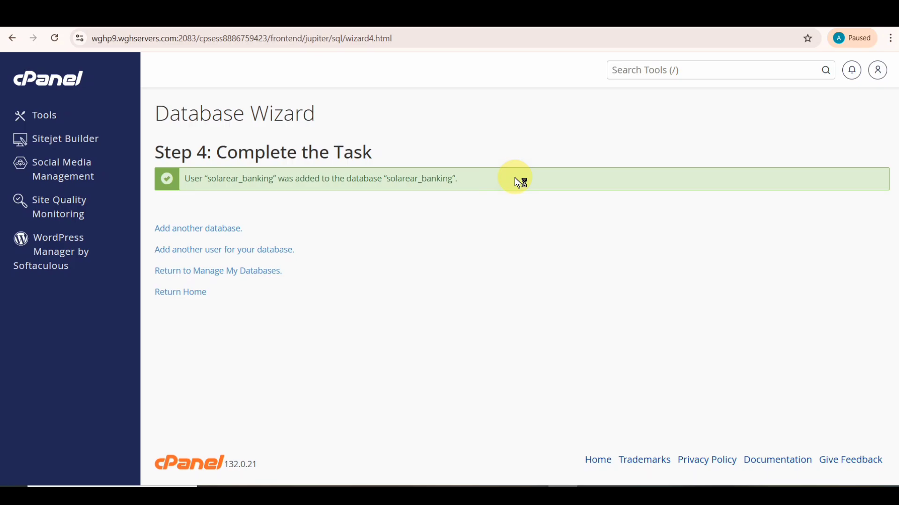
- Return to the cPanel home page and launch phpMyAdmin from the Databases section
left_click(72, 83)
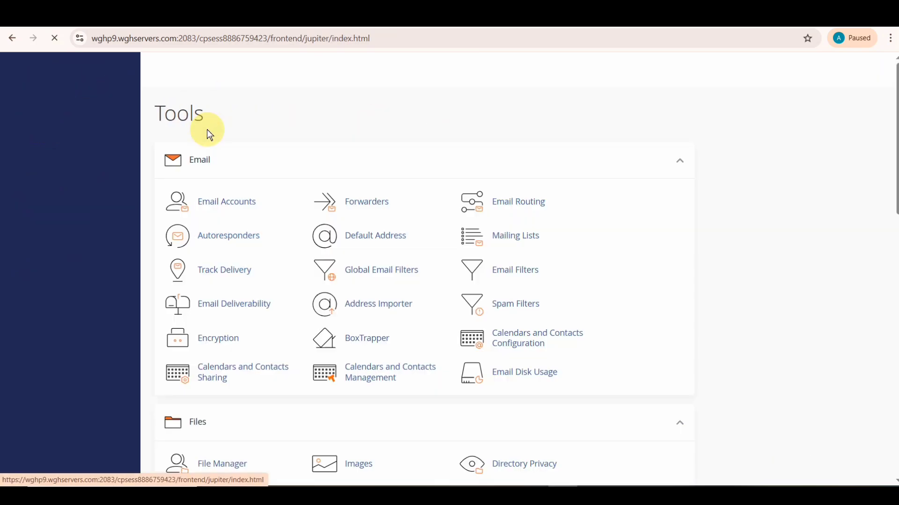
scroll(235, 217, "down", 3)
scroll(246, 327, "down", 3)
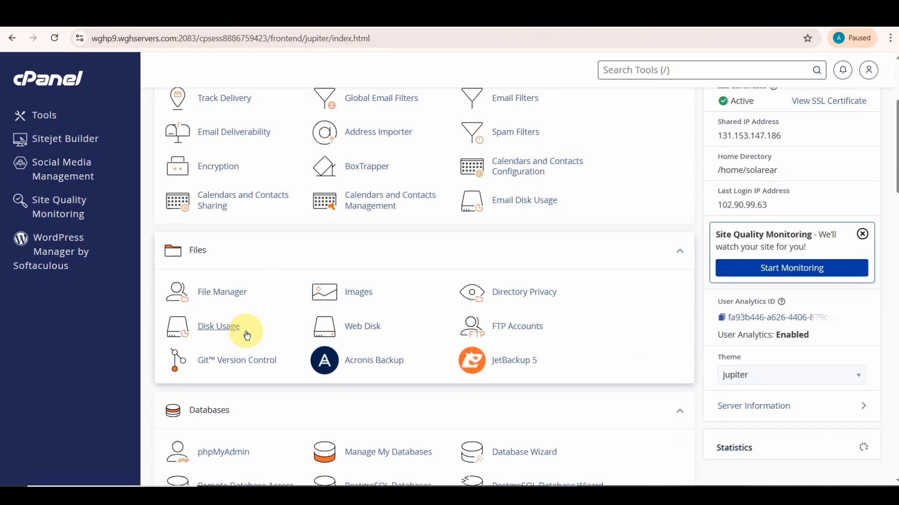
left_click(223, 388)
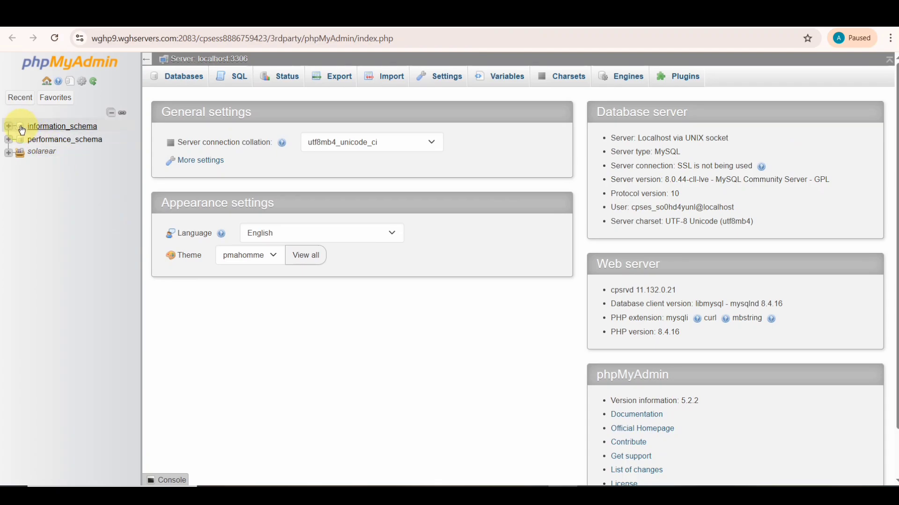
- View the empty solarear_banking database in phpMyAdmin, then go back to File Manager
left_click(10, 154)
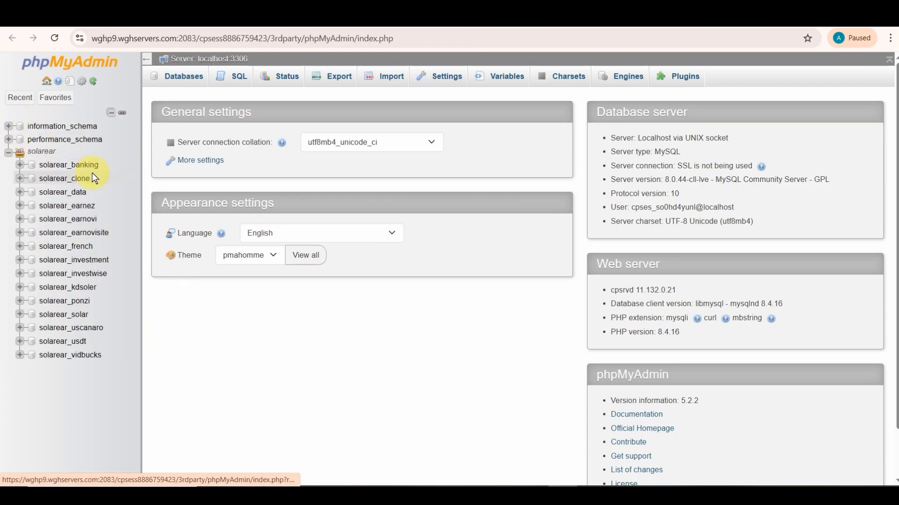
left_click(72, 165)
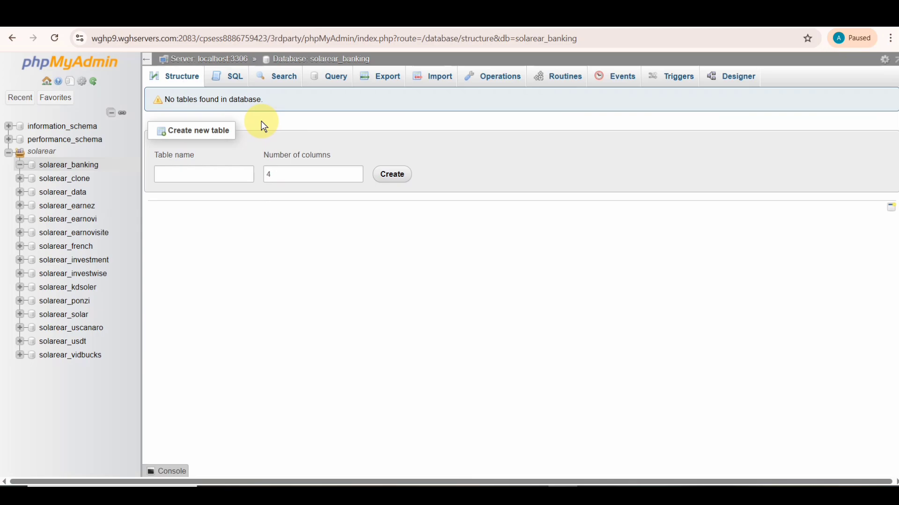
left_click(482, 15)
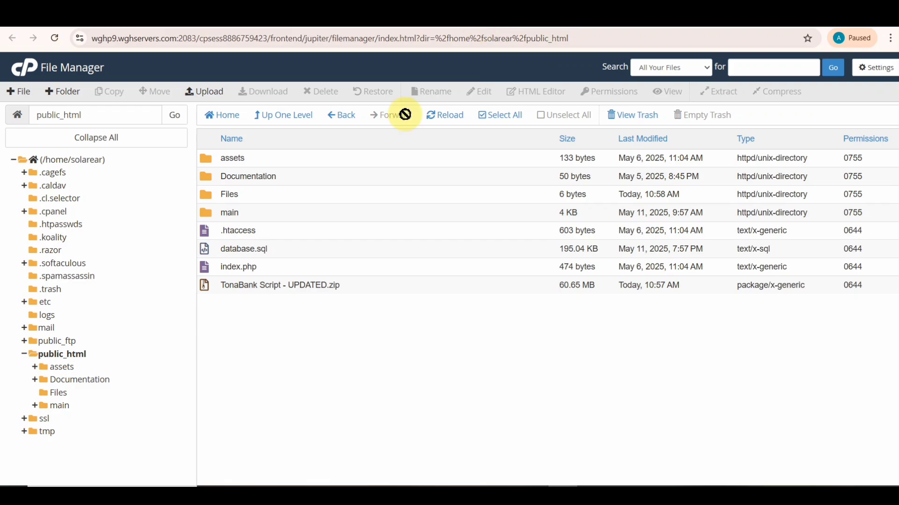
- Download database.sql from public_html and show it in the local Downloads folder
left_click(249, 248)
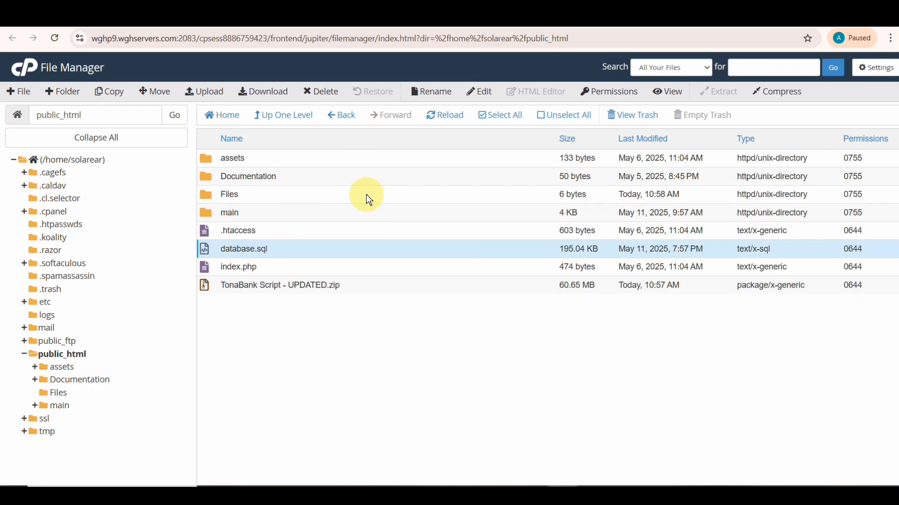
left_click(274, 95)
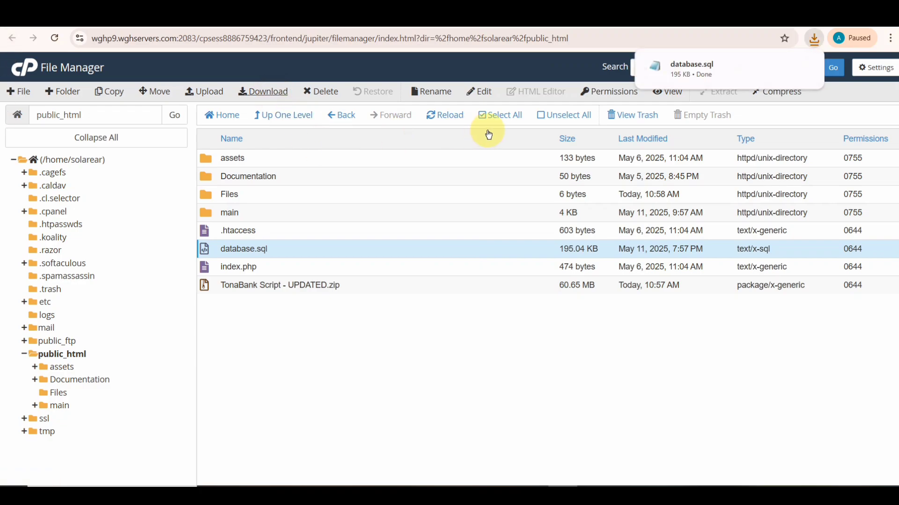
mouse_move(746, 62)
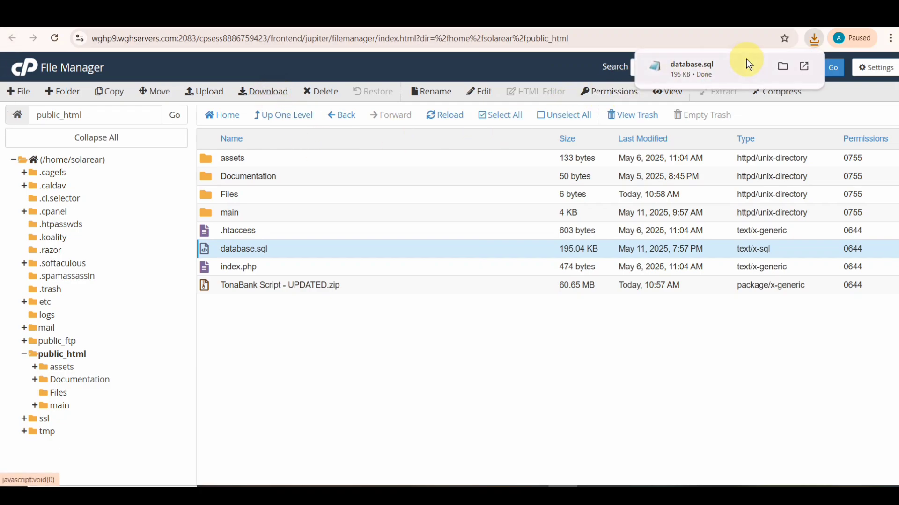
left_click(782, 65)
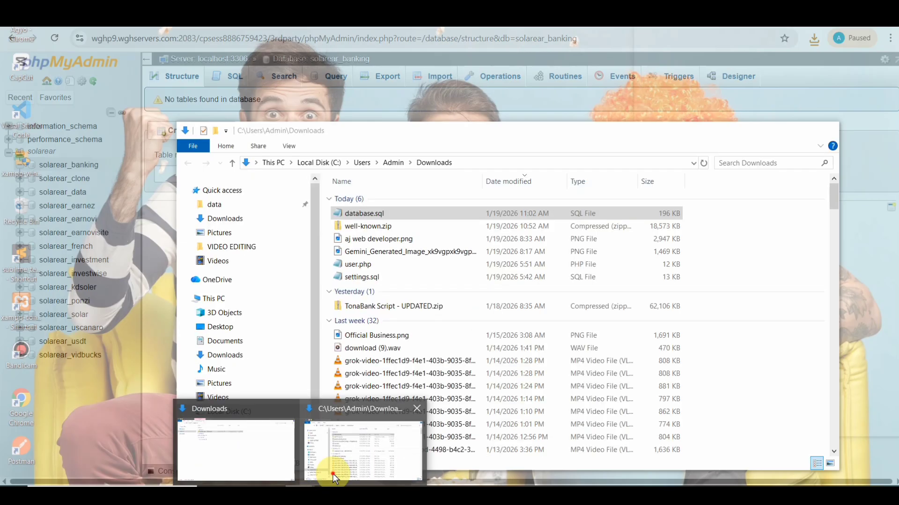
- Import database.sql into solarear_banking by dropping it from Downloads onto phpMyAdmin, confirming Success
left_click(333, 473)
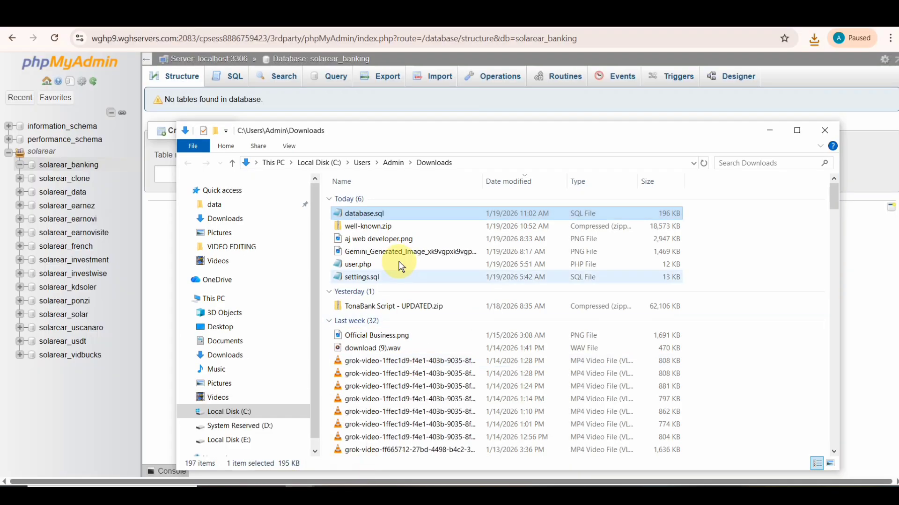
left_click_drag(395, 213, 453, 190)
left_click_drag(607, 133, 255, 338)
left_click_drag(173, 417, 681, 288)
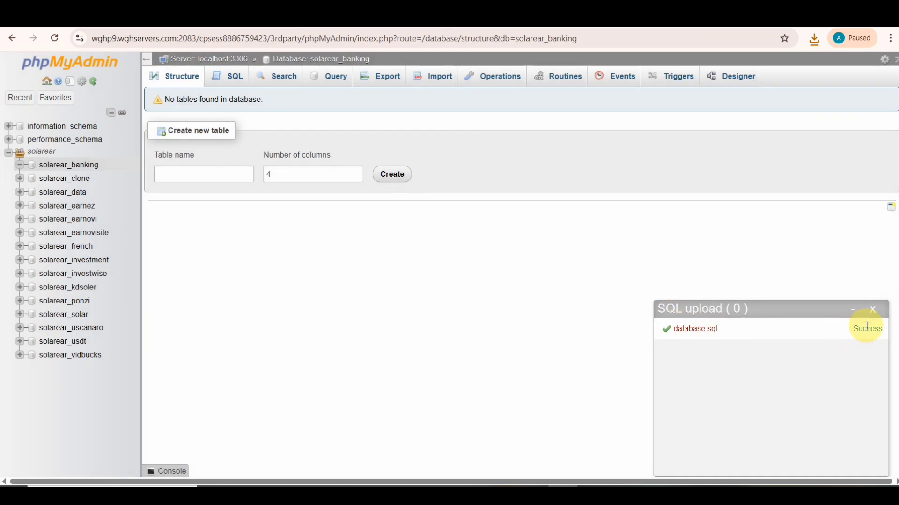
left_click_drag(851, 329, 878, 332)
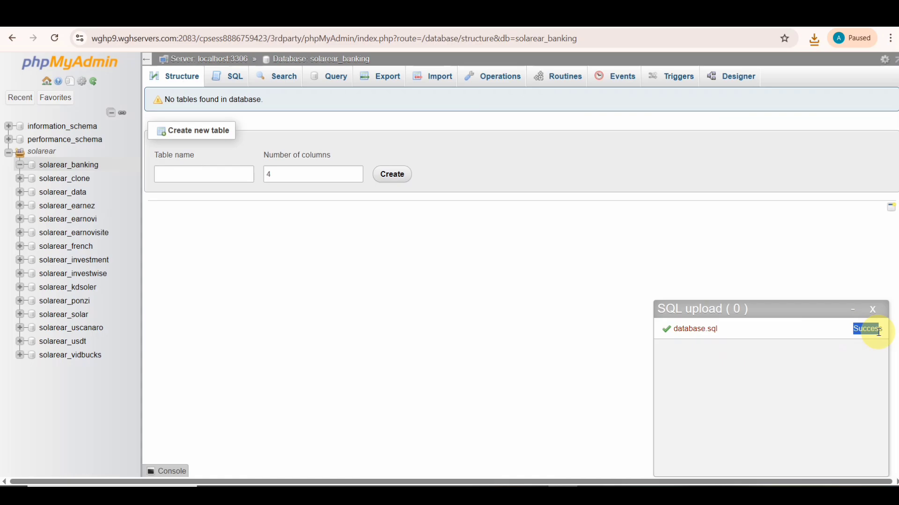
left_click(873, 309)
- Open public_html/main/.env in the File Manager text editor
key("ctrl+Tab")
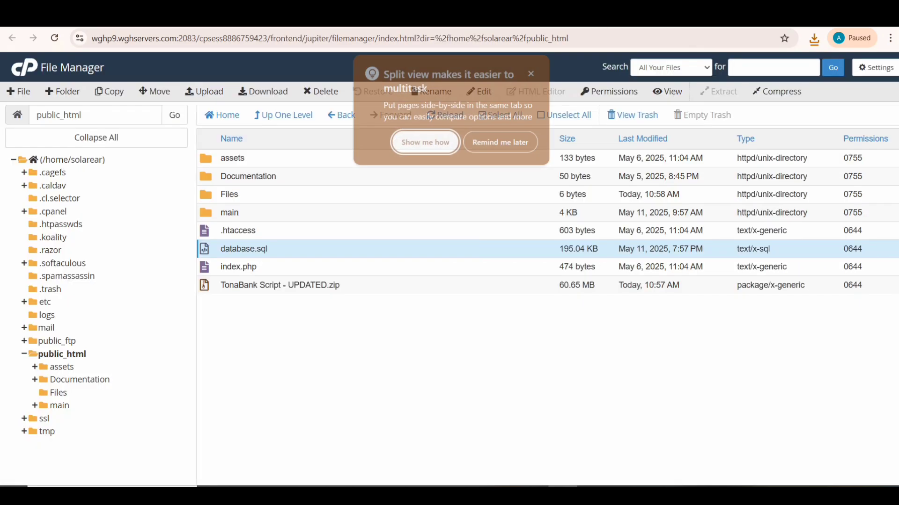
left_click(529, 72)
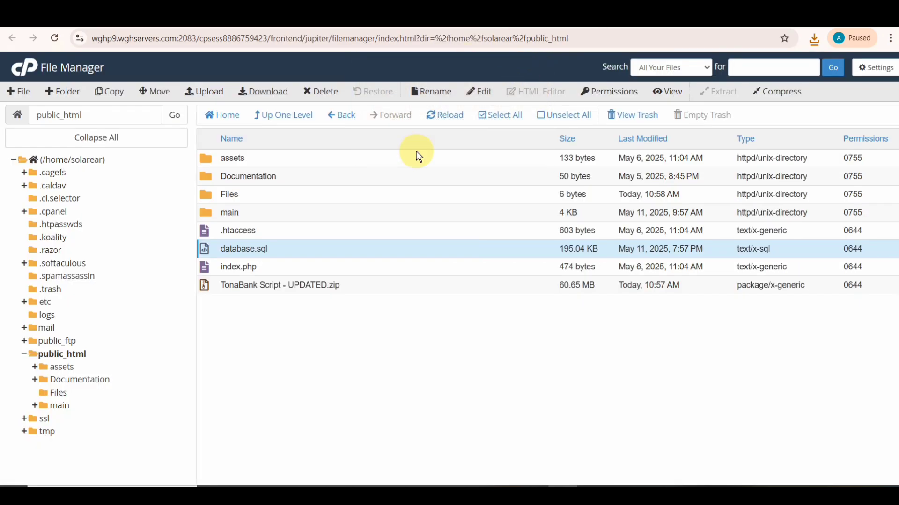
double_click(205, 214)
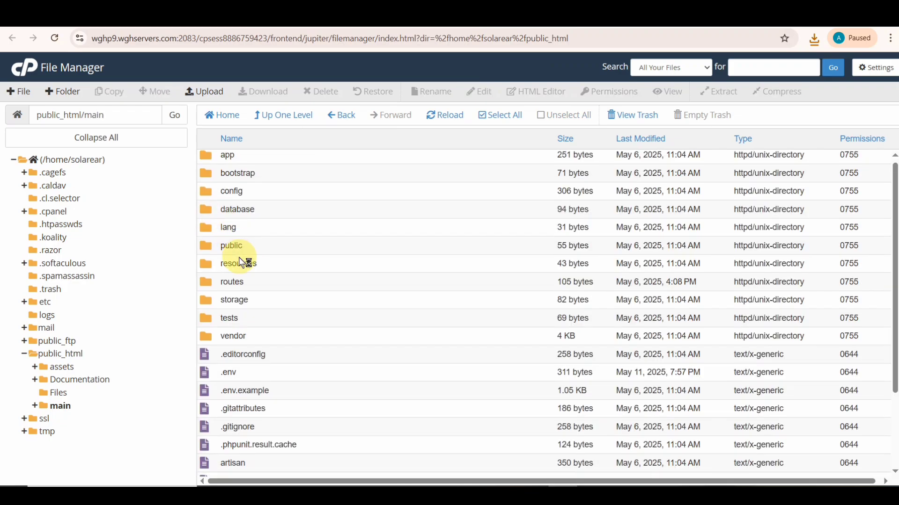
scroll(241, 262, "down", 2)
left_click(237, 270)
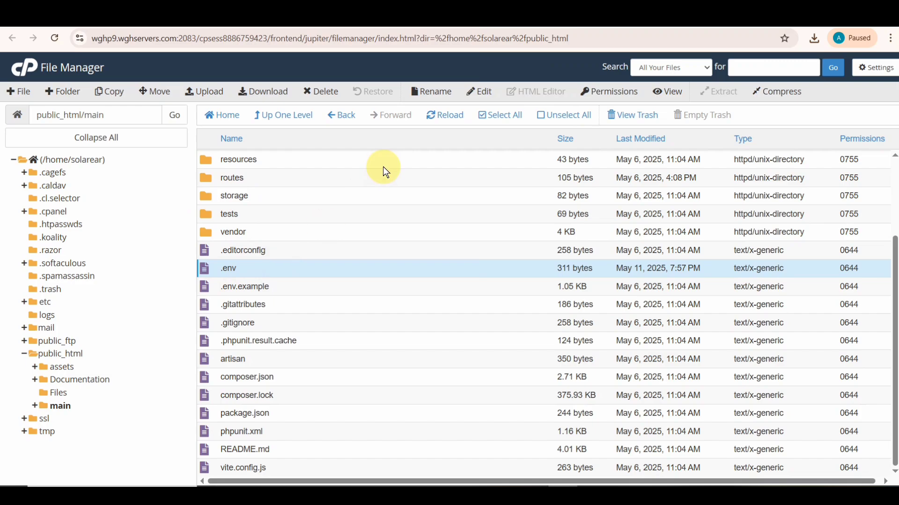
left_click(485, 92)
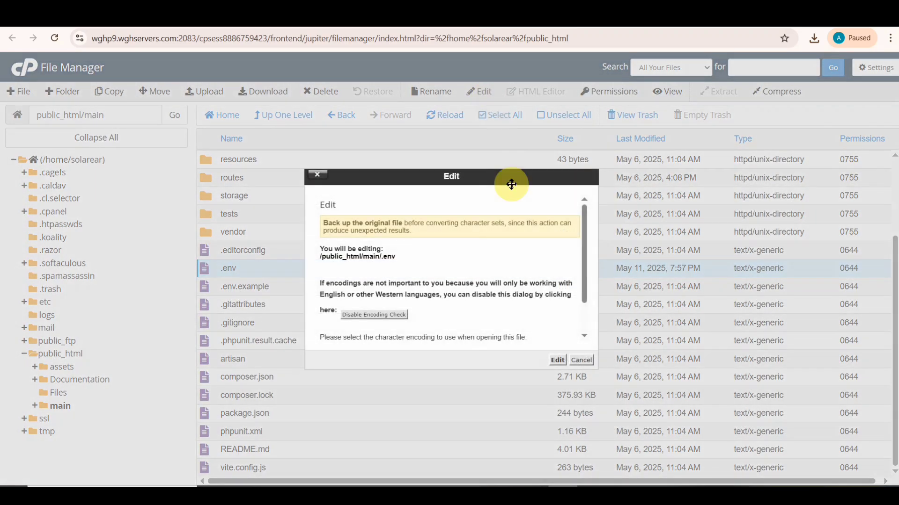
left_click(557, 360)
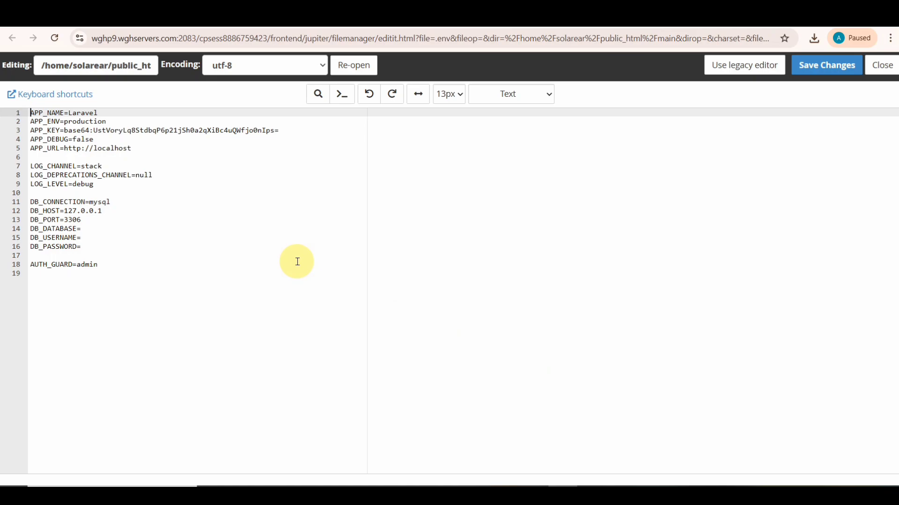
left_click(94, 226)
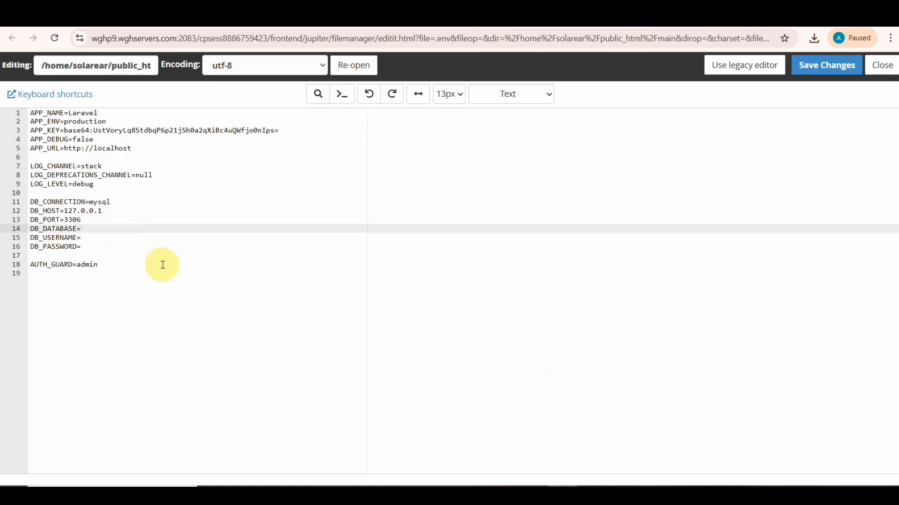
left_click_drag(132, 148, 66, 149)
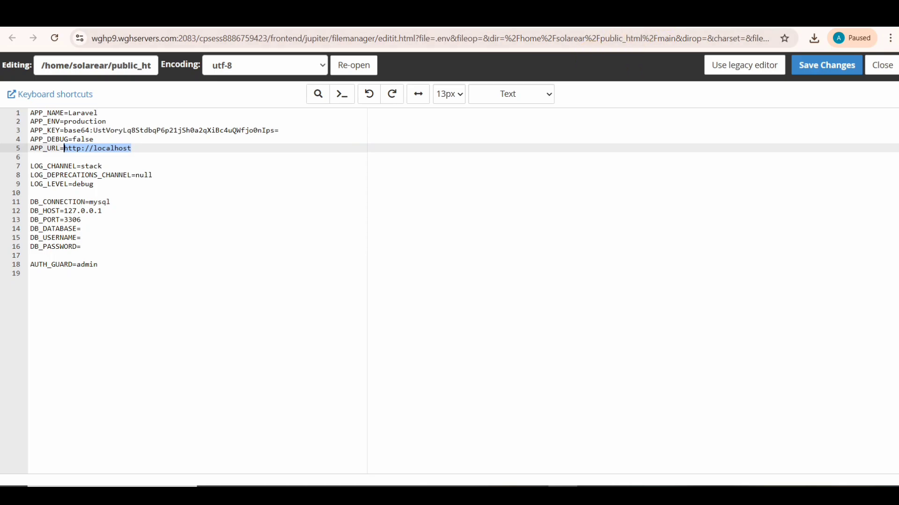
left_click(628, 16)
left_click(379, 41)
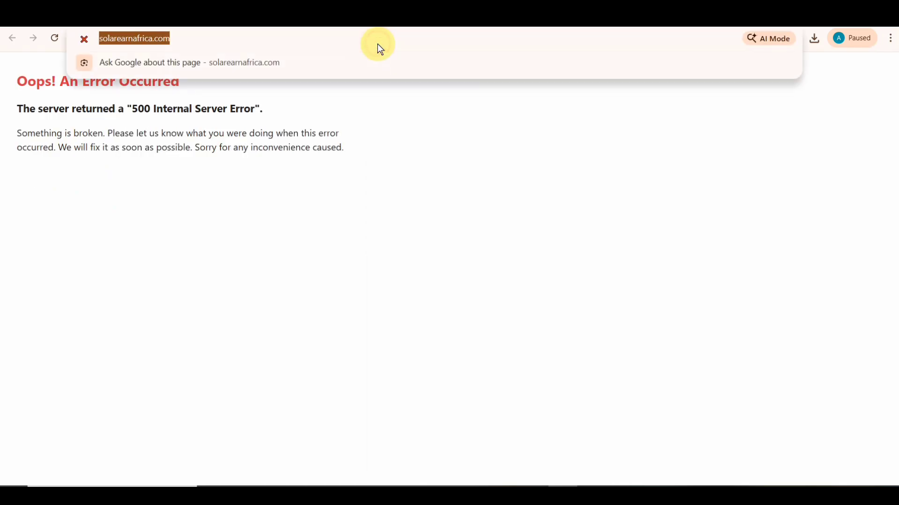
left_click(404, 42)
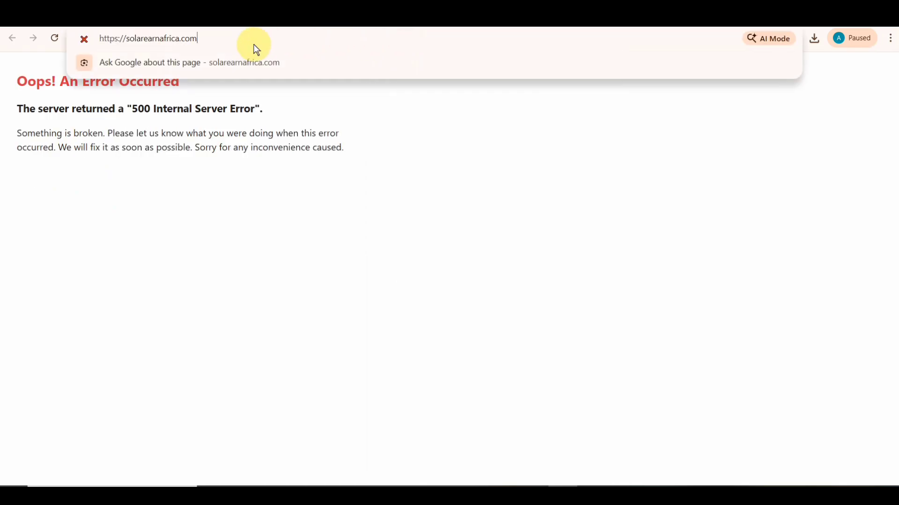
left_click_drag(198, 38, 90, 37)
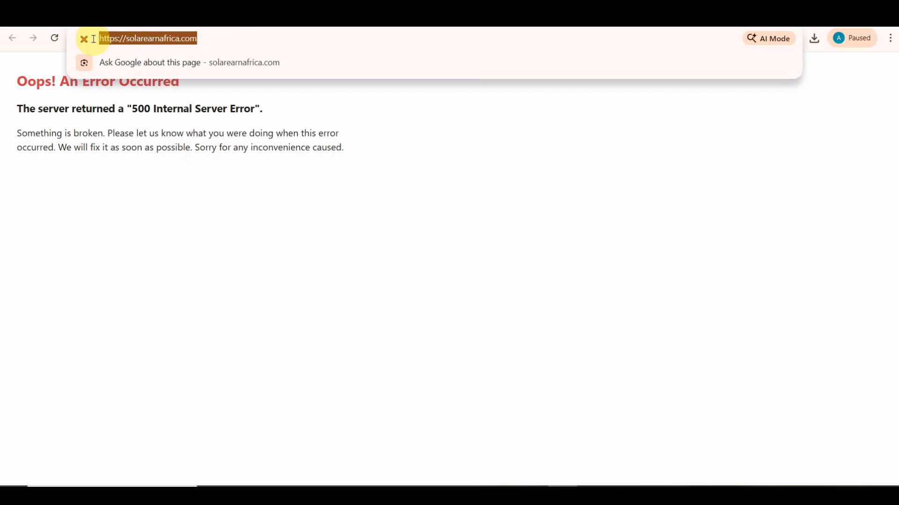
right_click(120, 39)
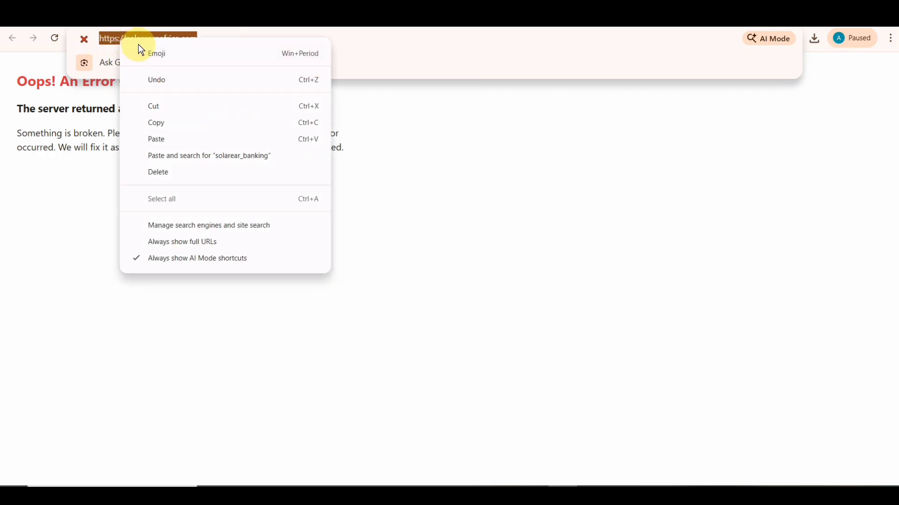
left_click(162, 123)
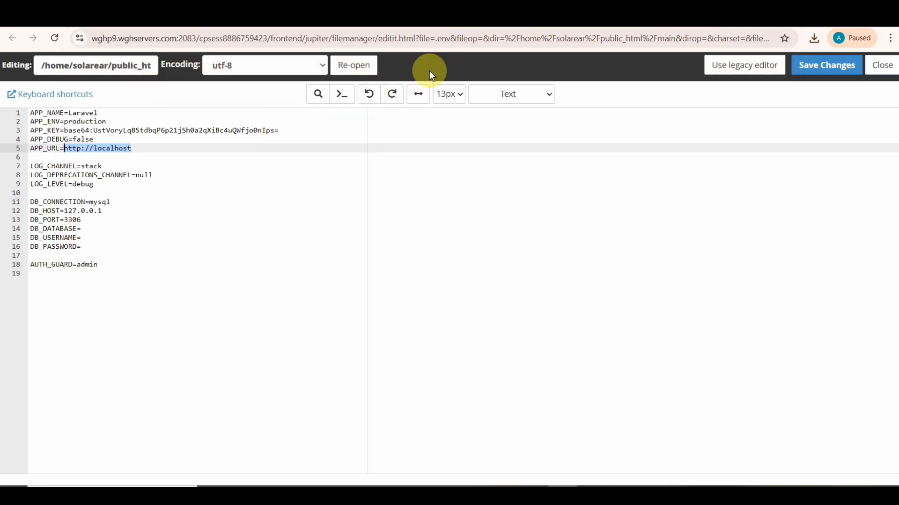
key("ctrl+v")
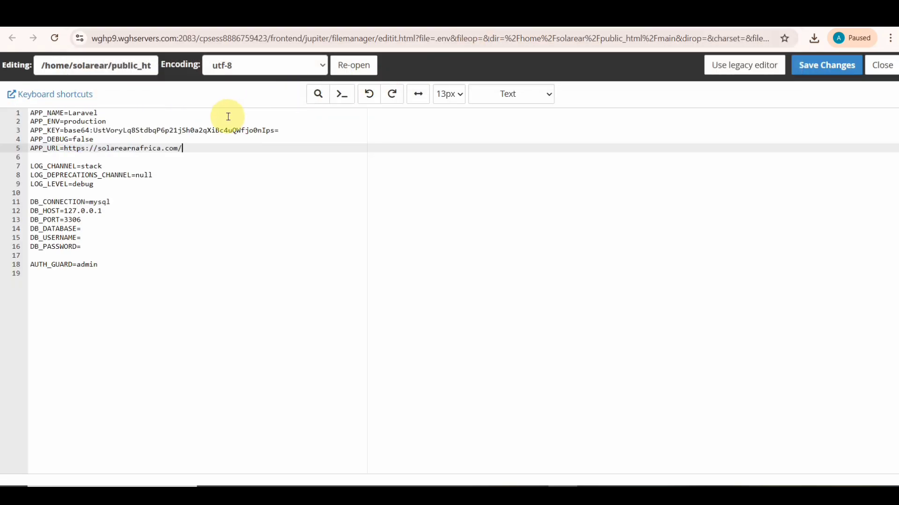
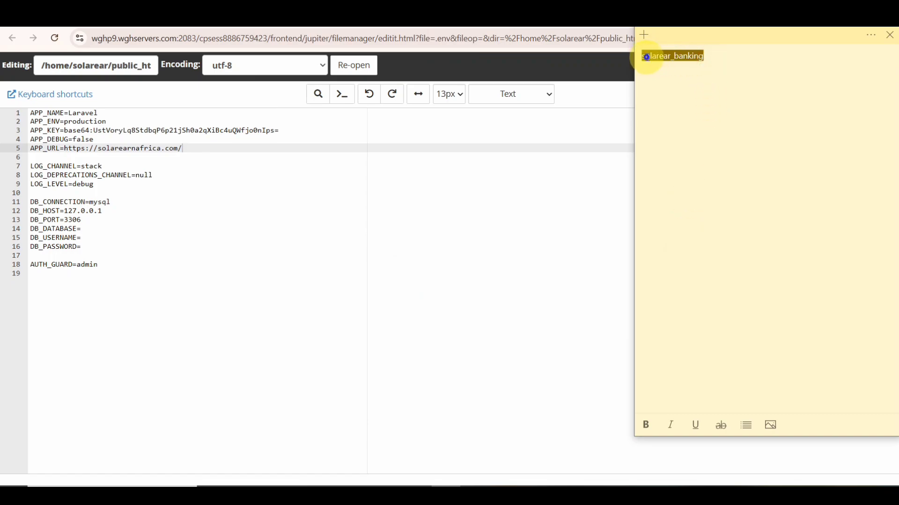
- Copy solarear_banking from Sticky Notes and paste it as DB_DATABASE and DB_USERNAME in .env
right_click(645, 58)
left_click(674, 70)
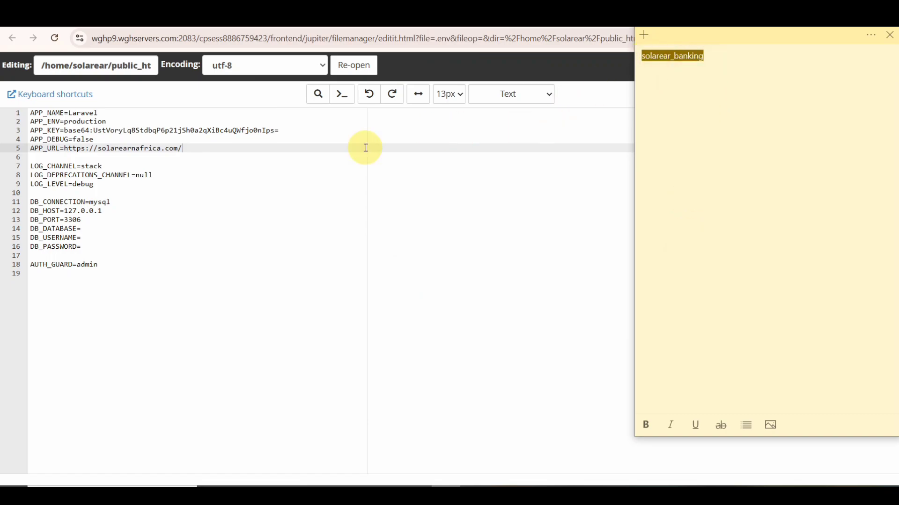
left_click(139, 229)
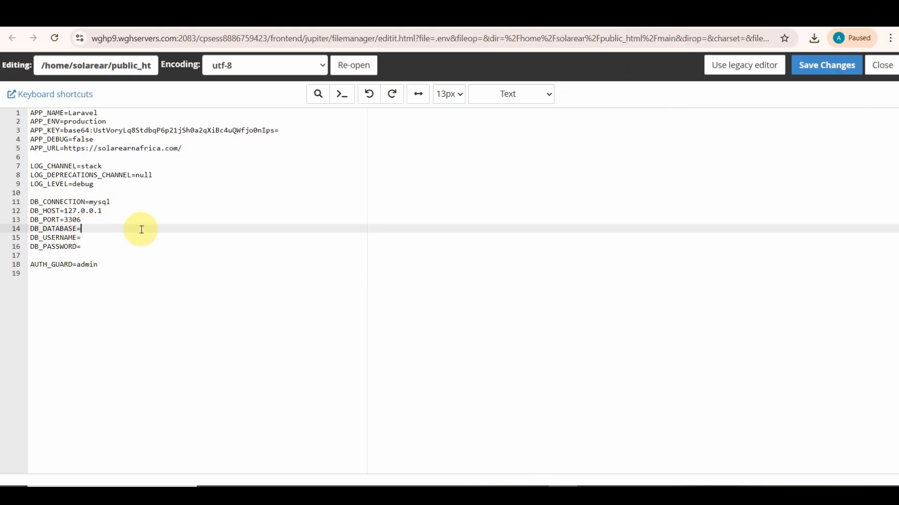
key("ctrl+v")
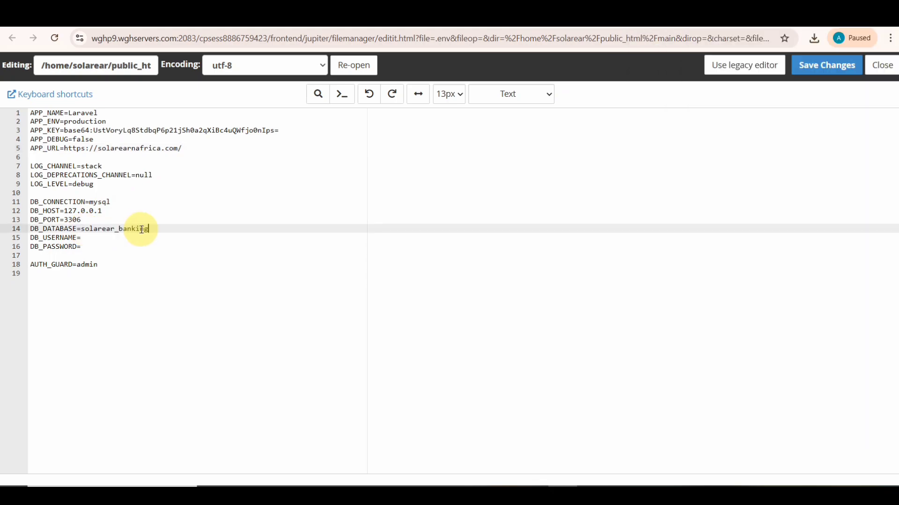
left_click(93, 239)
key("ctrl+v")
- Fill in DB_PASSWORD, then save and close the .env file
left_click(89, 247)
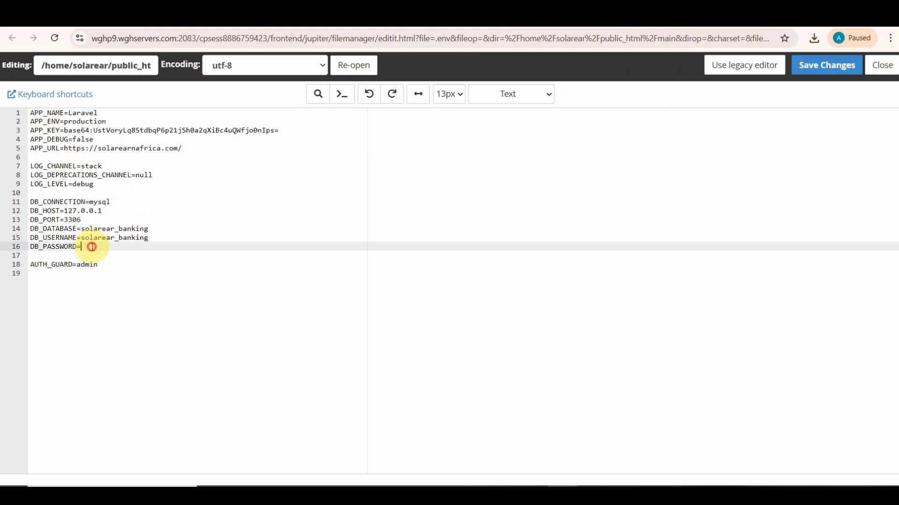
key("ctrl+v")
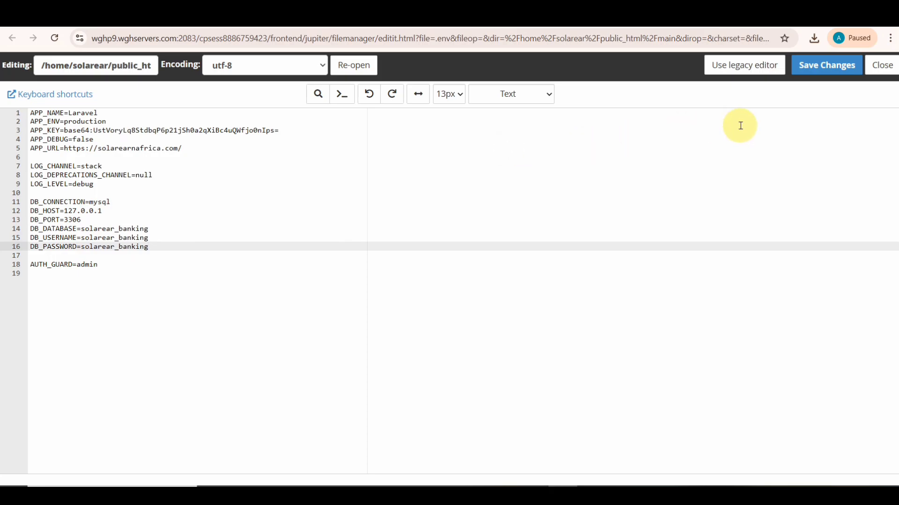
left_click(823, 69)
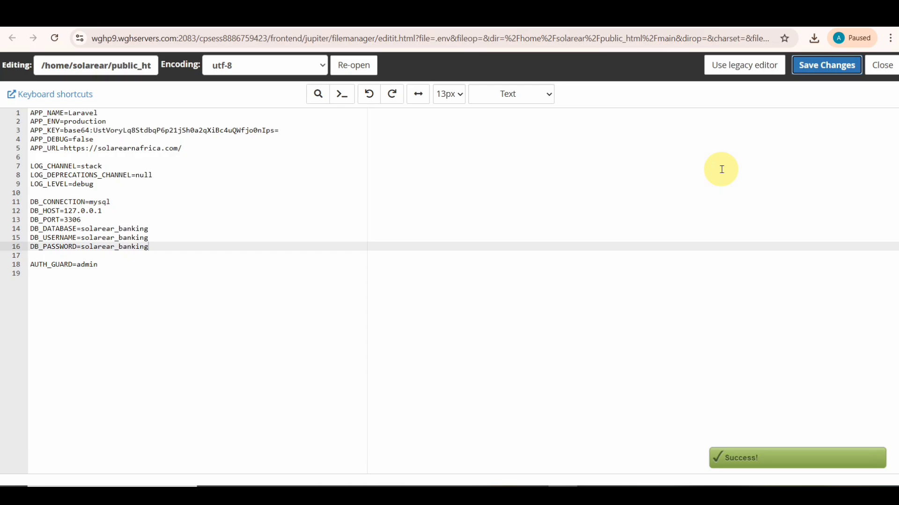
left_click(882, 65)
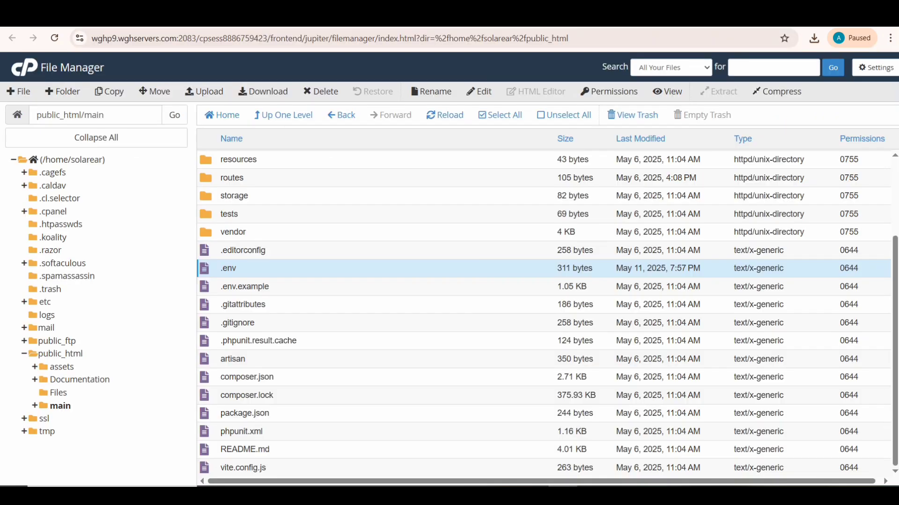
- Reload the live solarearnafrica.com site and accept its cookie notice
left_click(60, 352)
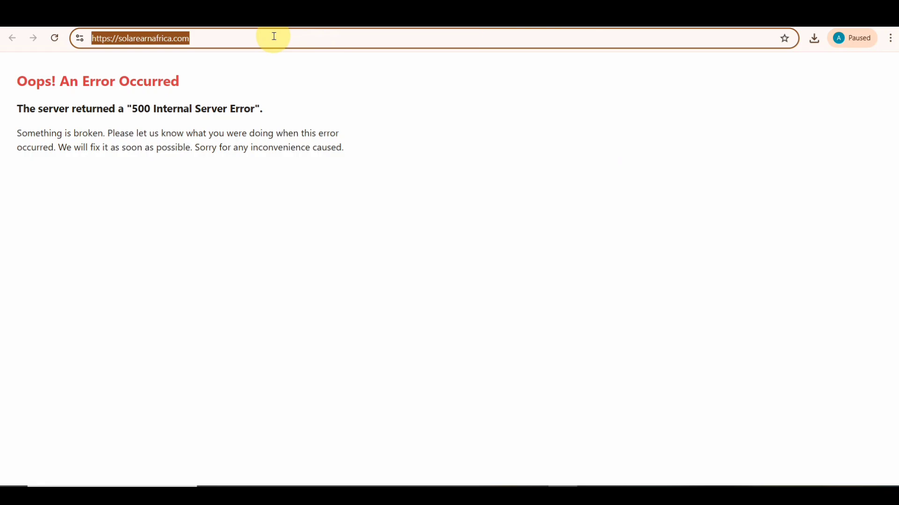
left_click(275, 37)
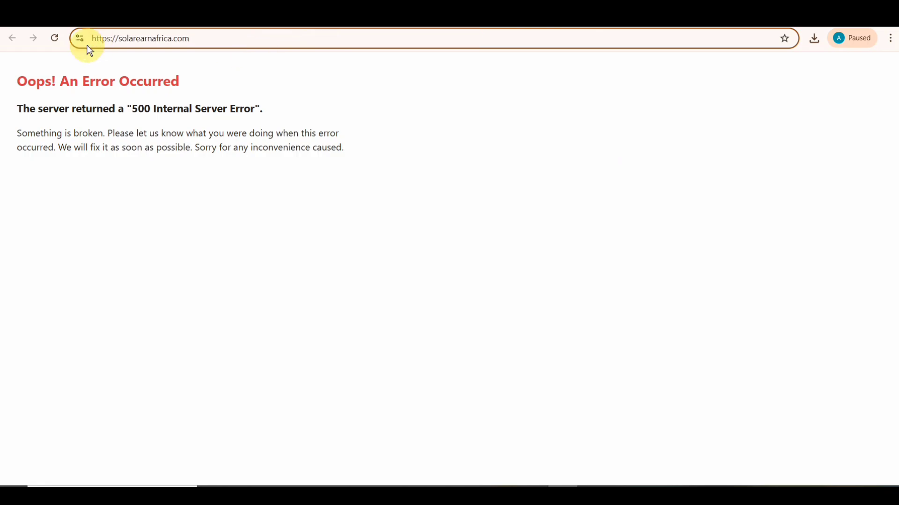
left_click(52, 39)
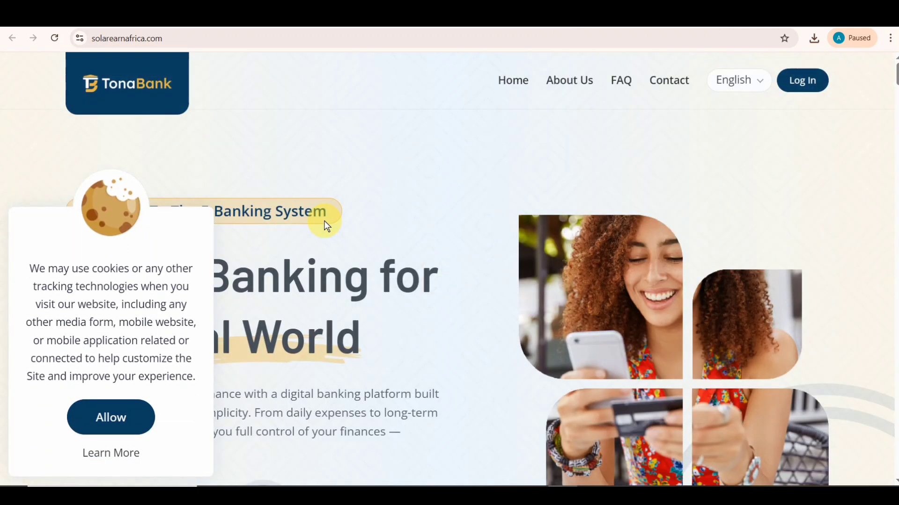
left_click_drag(22, 274, 156, 341)
left_click(121, 415)
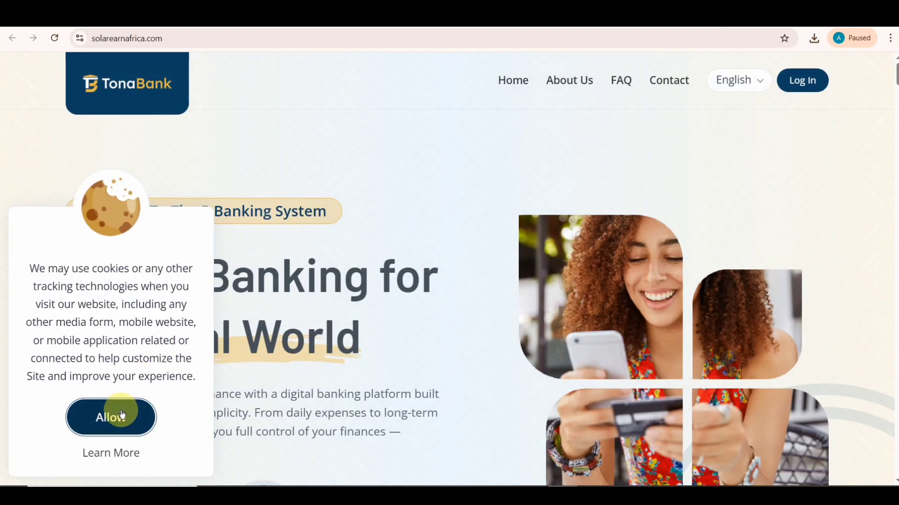
- Scroll through the TonaBank homepage and go to the user login page
scroll(490, 270, "down", 15)
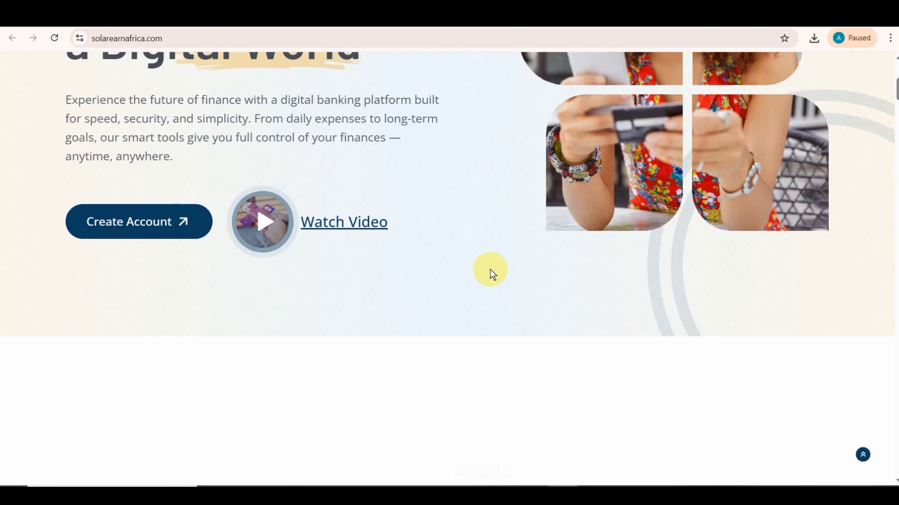
scroll(491, 271, "down", 20)
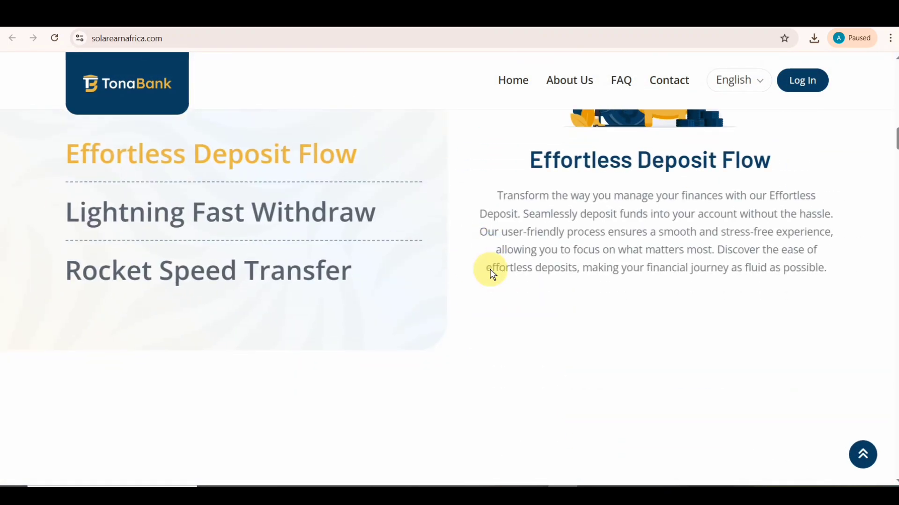
scroll(491, 271, "down", 20)
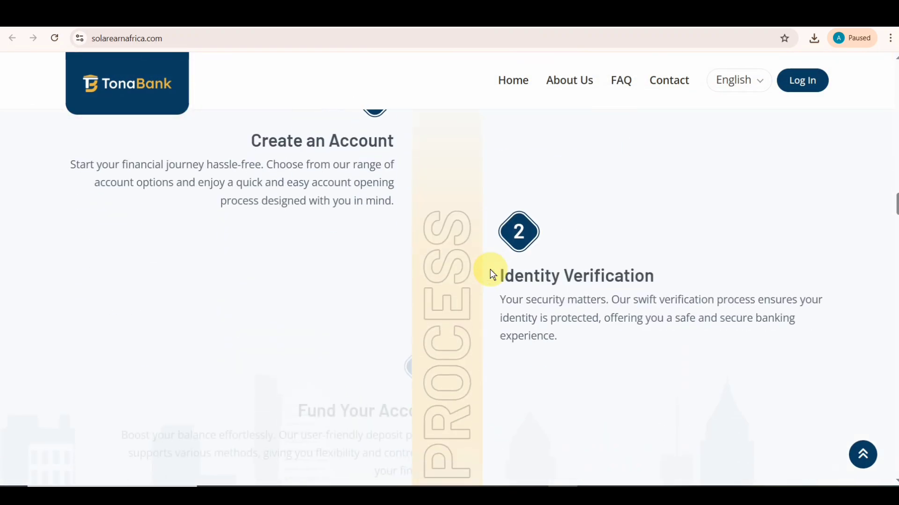
scroll(490, 274, "down", 20)
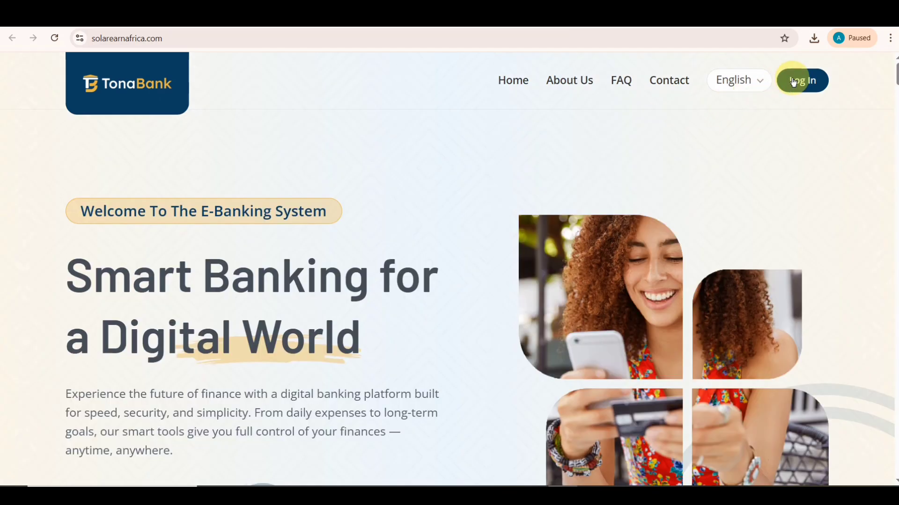
left_click(794, 83)
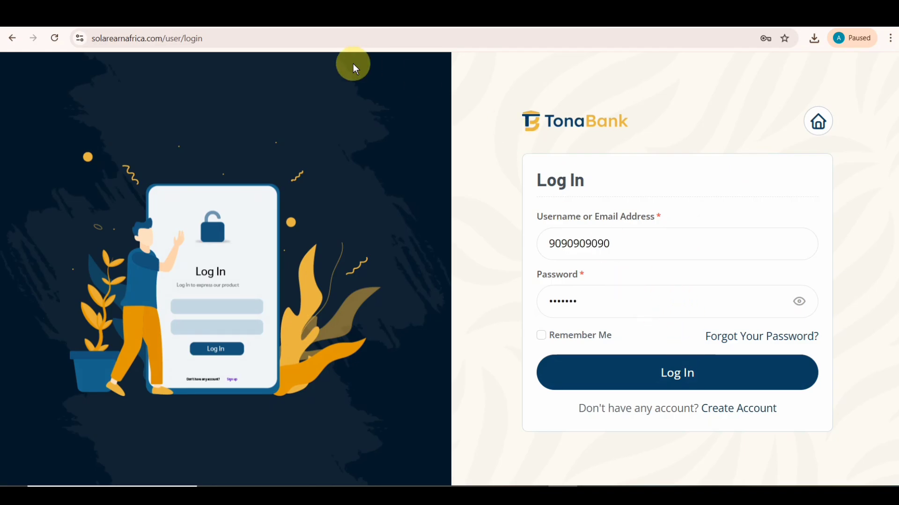
- Change the site address from user/login to /admin to load the admin login page
left_click(315, 39)
left_click(315, 39)
key("BackSpace")
key("BackSpace")
key("BackSpace")
key("BackSpace")
key("BackSpace")
key("BackSpace")
key("BackSpace")
key("BackSpace")
key("BackSpace")
key("BackSpace")
type("admin")
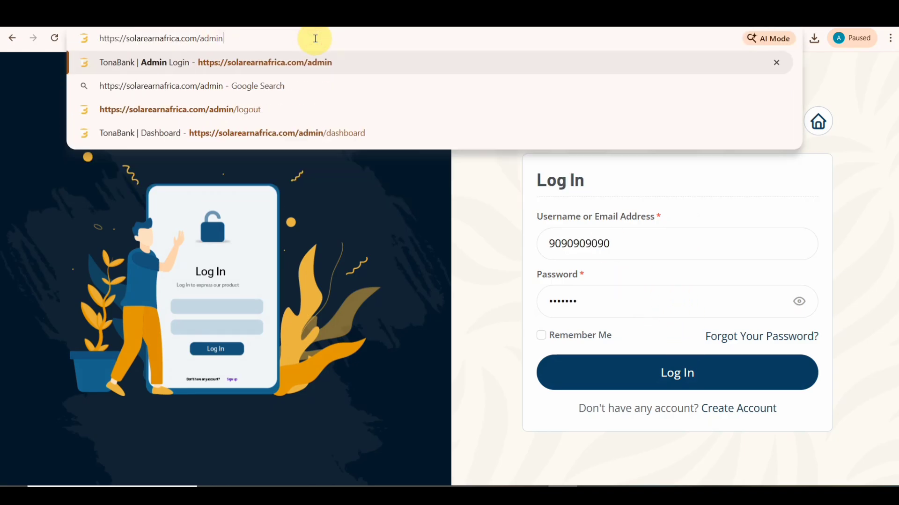
key("Return")
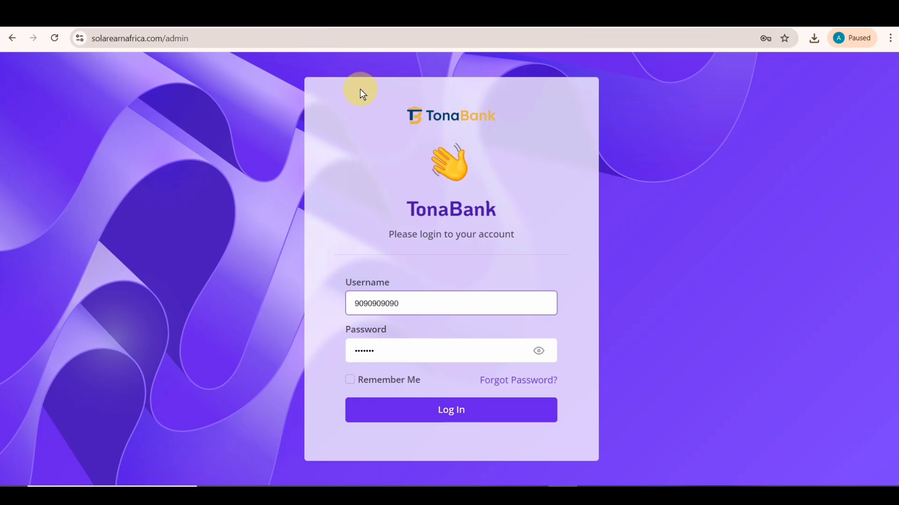
- Sign in with the admin username and password, dismissing the security advisory and password-save prompt
left_click_drag(414, 300, 327, 302)
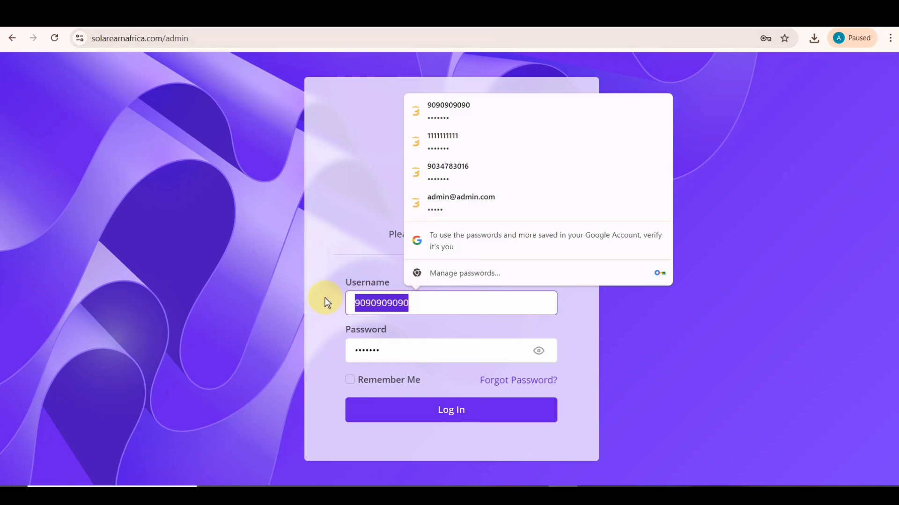
type("admin")
key("Tab")
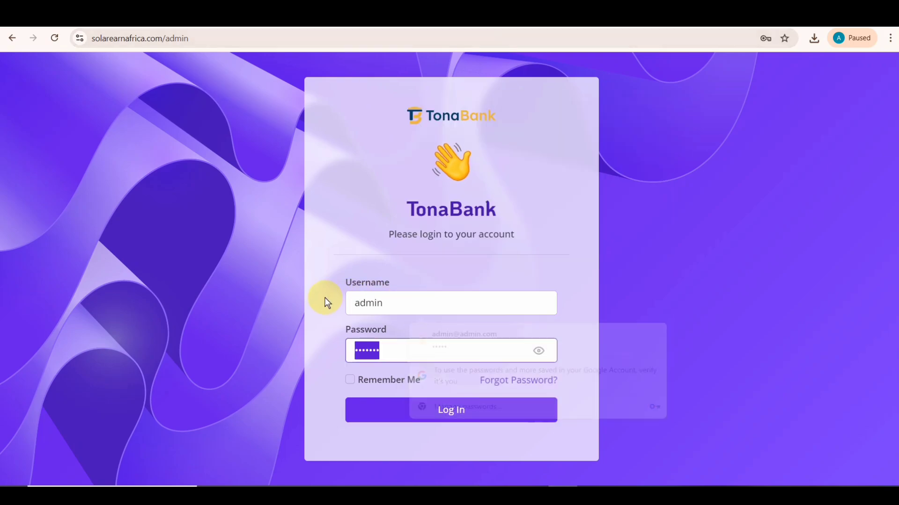
type("admin")
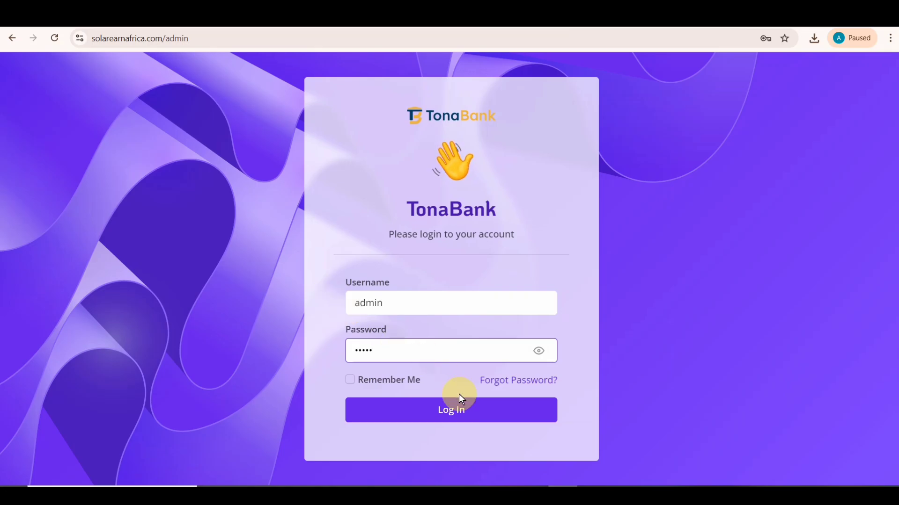
left_click(457, 413)
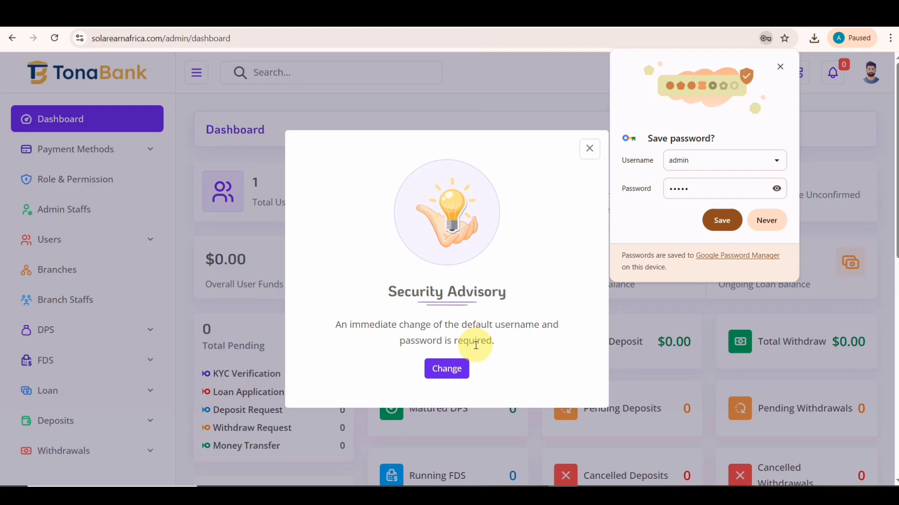
left_click(590, 148)
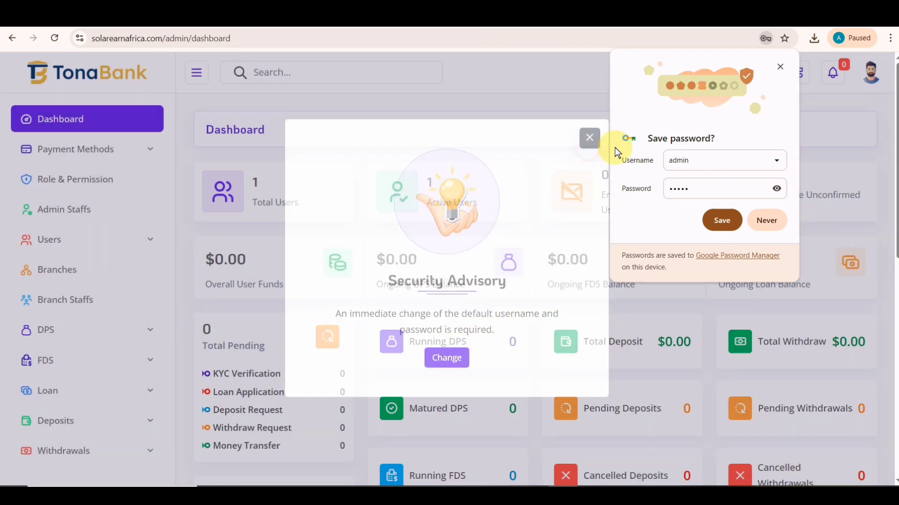
left_click(761, 220)
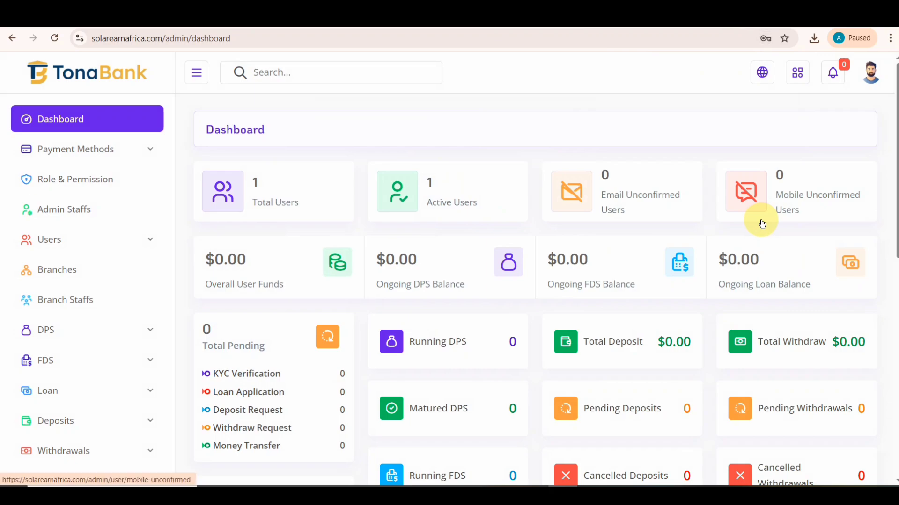